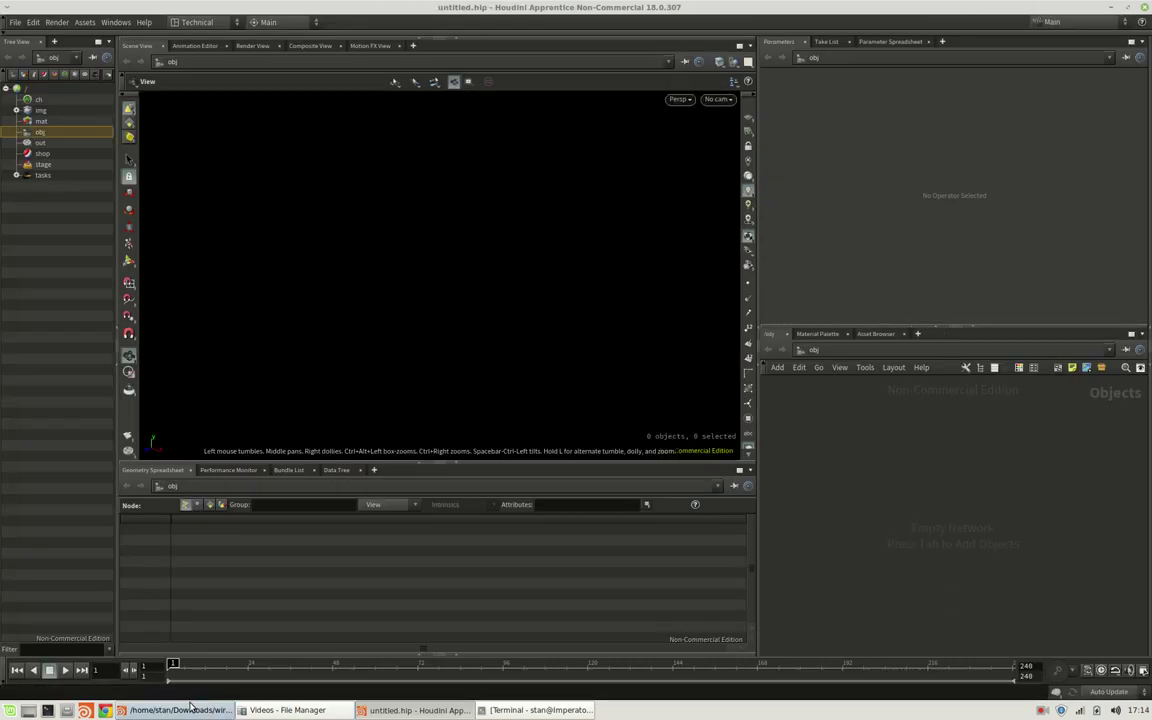
Review the finished example's wrangle, snippet code, shaded model and Mantra wireframe render, then return to the new scene
left_click(190, 708)
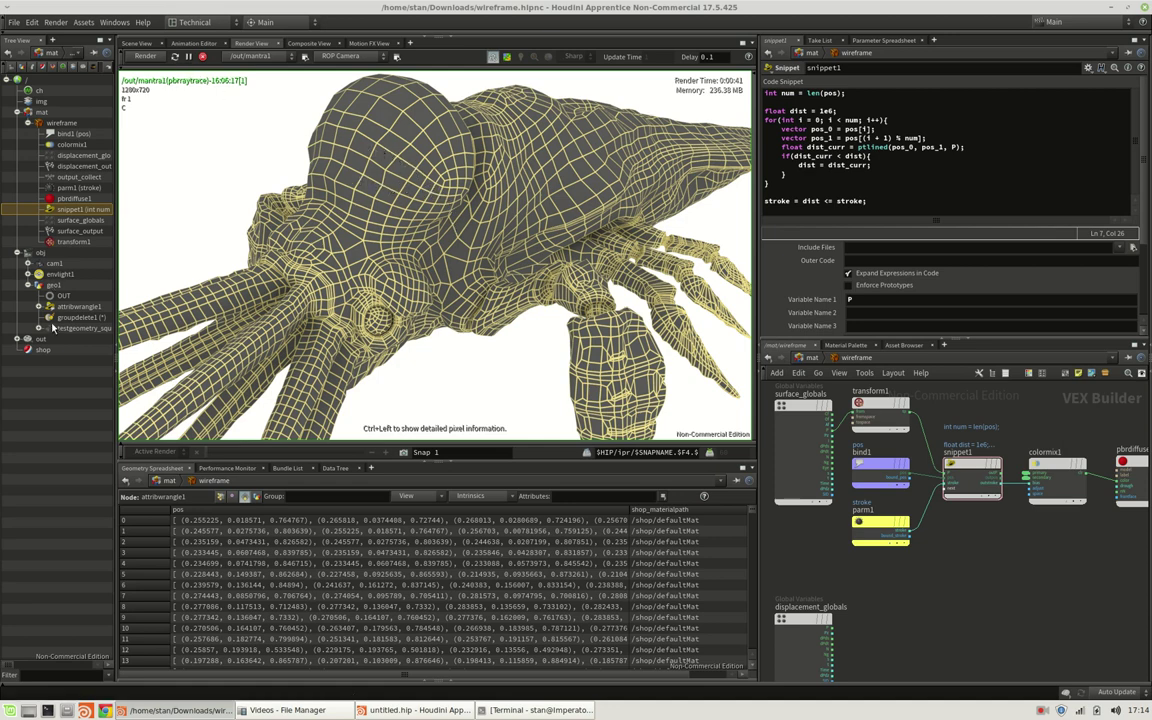
left_click(76, 306)
left_click(137, 43)
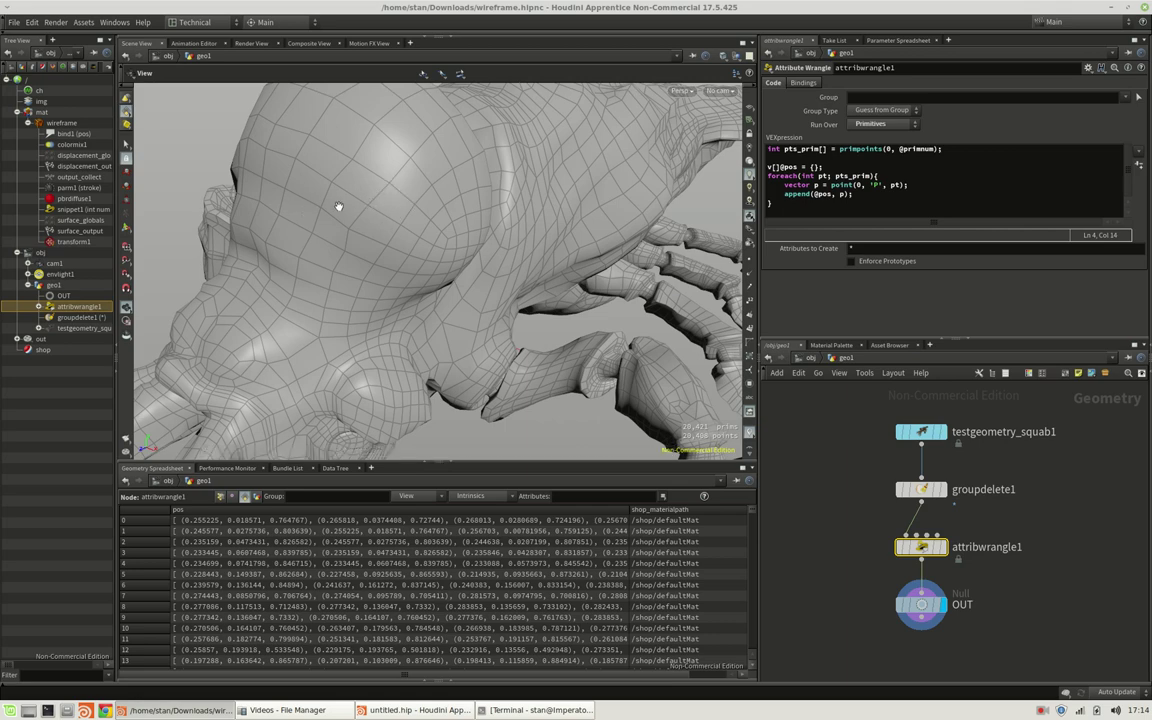
left_click(80, 209)
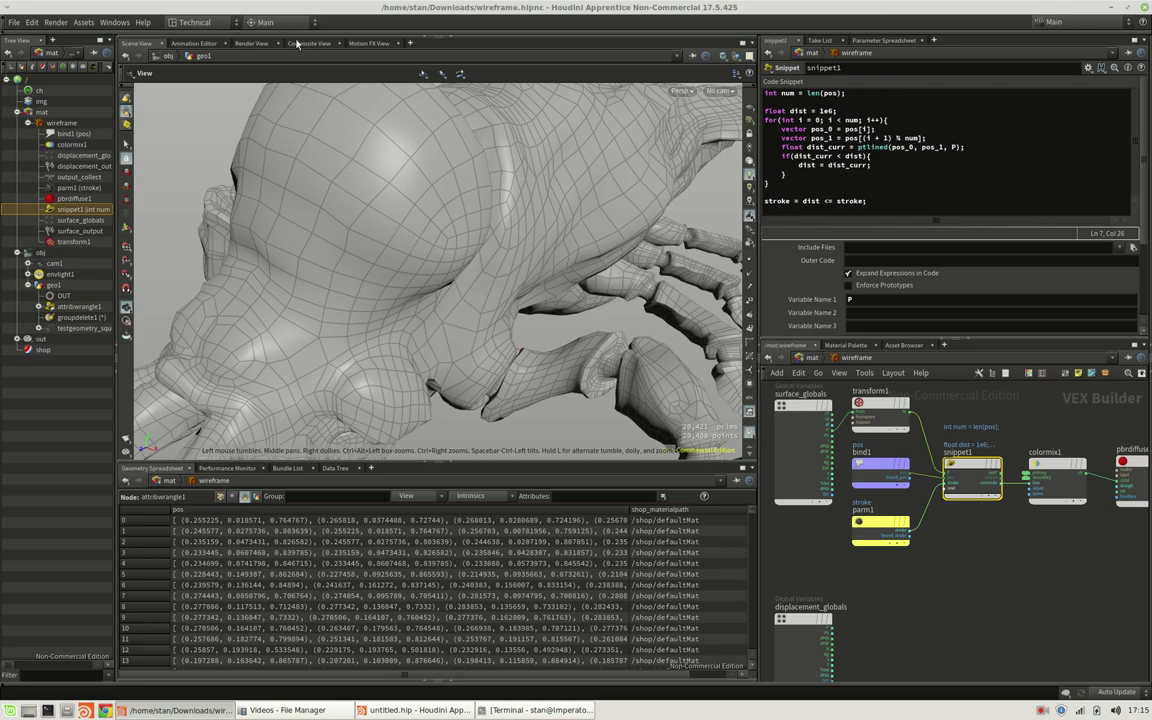
left_click(245, 43)
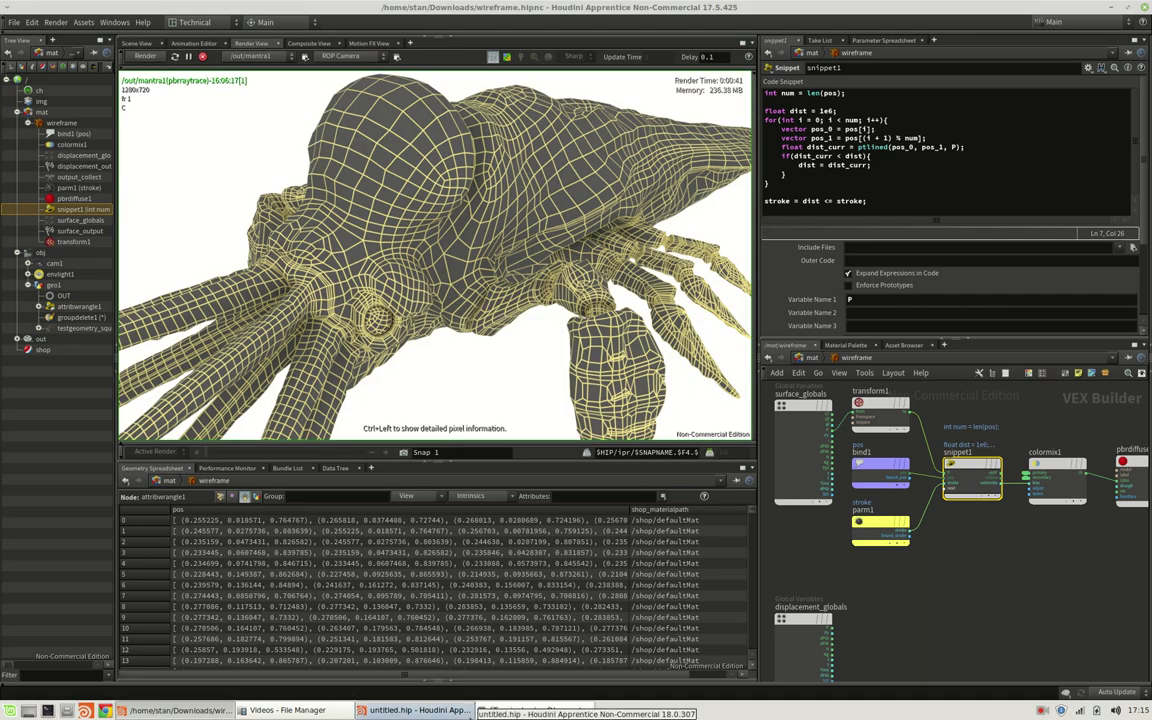
left_click(418, 710)
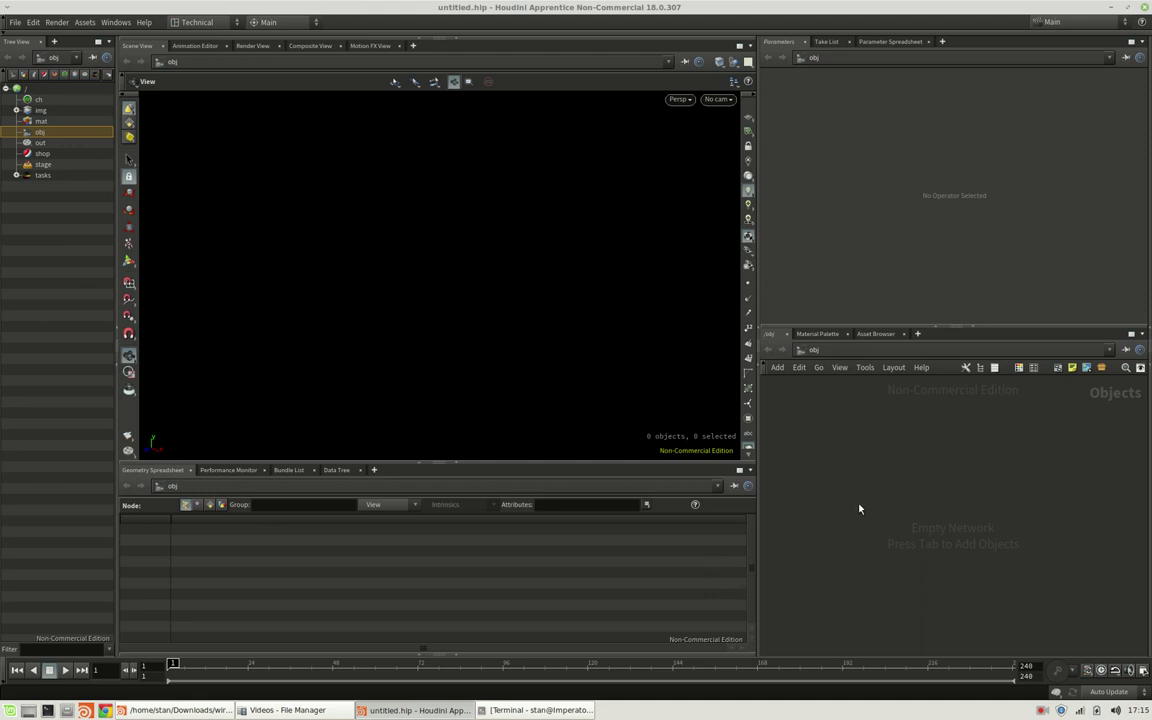
Add a geometry object and rename it mesh
key("Tab")
mouse_move(950, 414)
left_click(1030, 414)
left_click(916, 487)
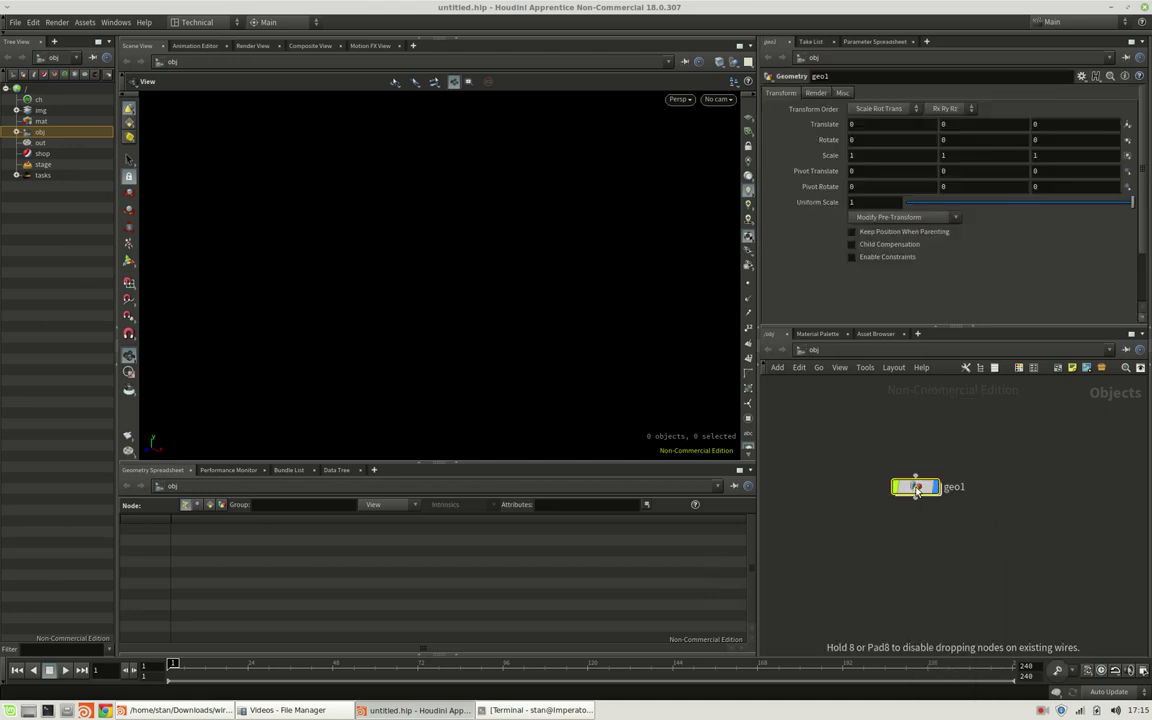
double_click(954, 487)
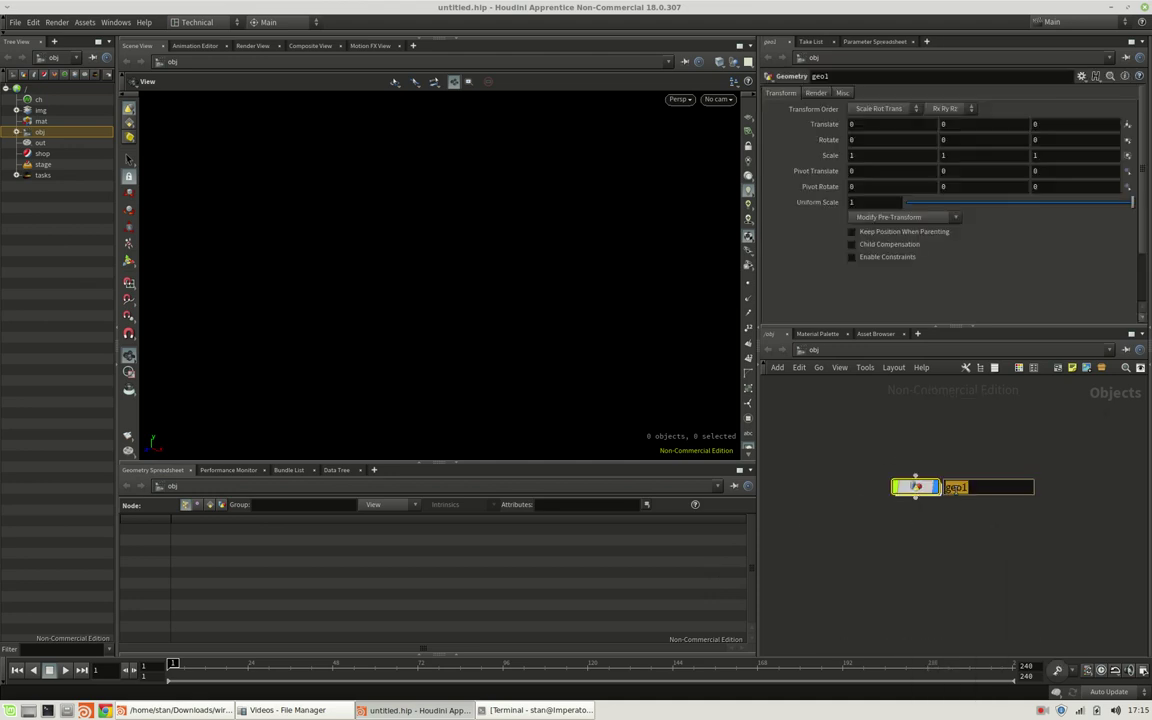
type("mesh")
key("Return")
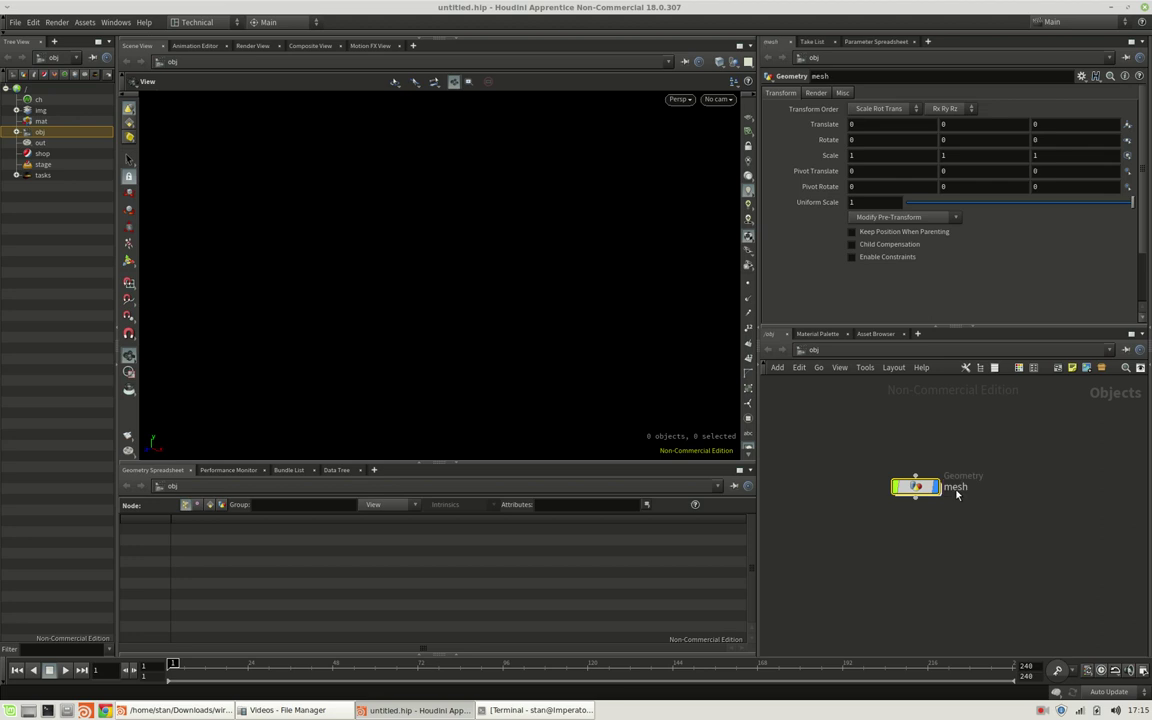
Inside mesh, add a Test Geometry: Squab node
key("i")
key("Tab")
type("test")
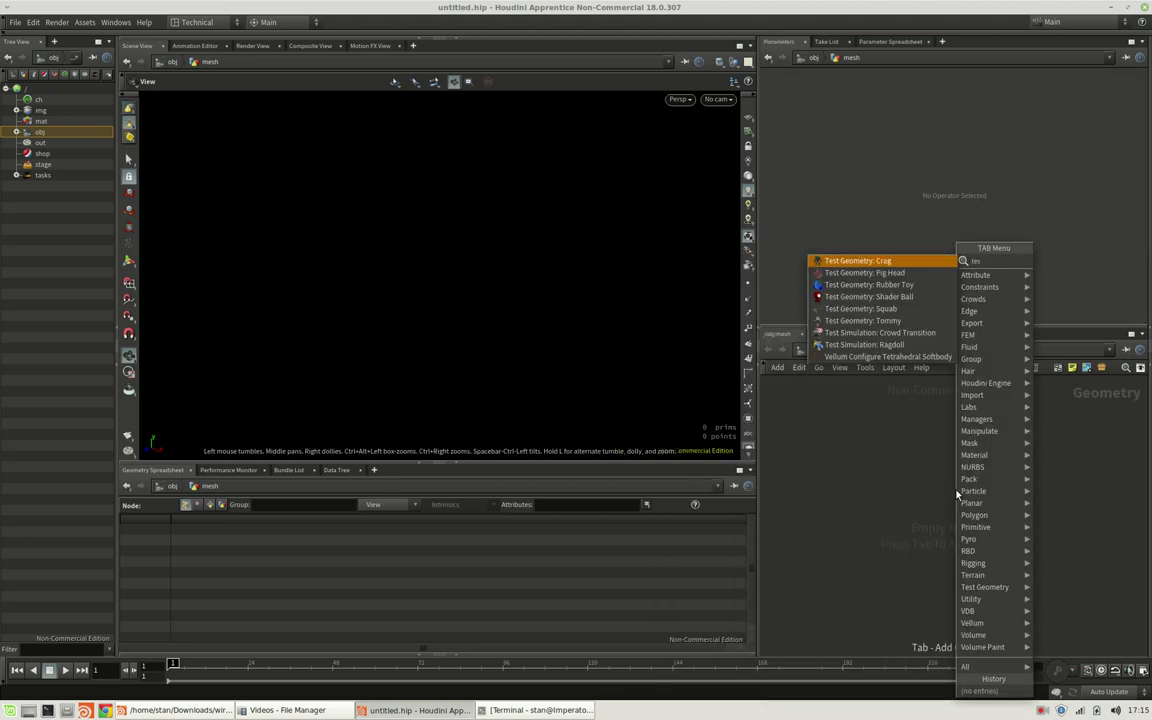
key("Down")
key("Down")
key("Down")
key("Down")
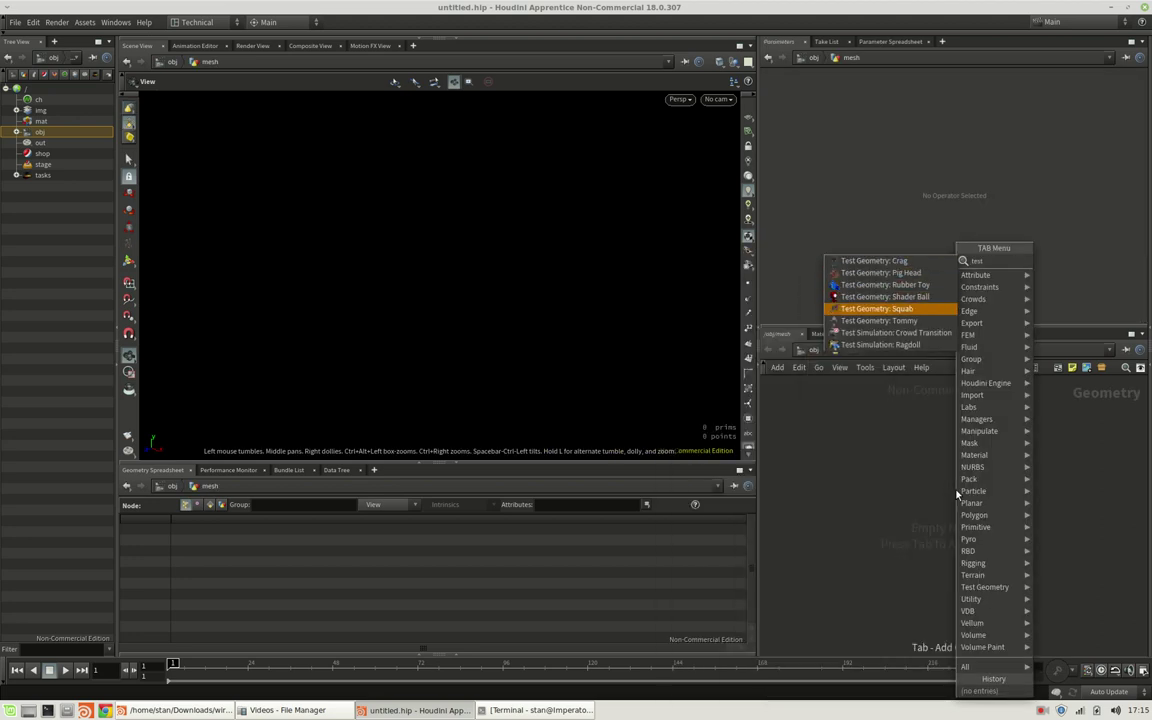
key("Return")
left_click(957, 491)
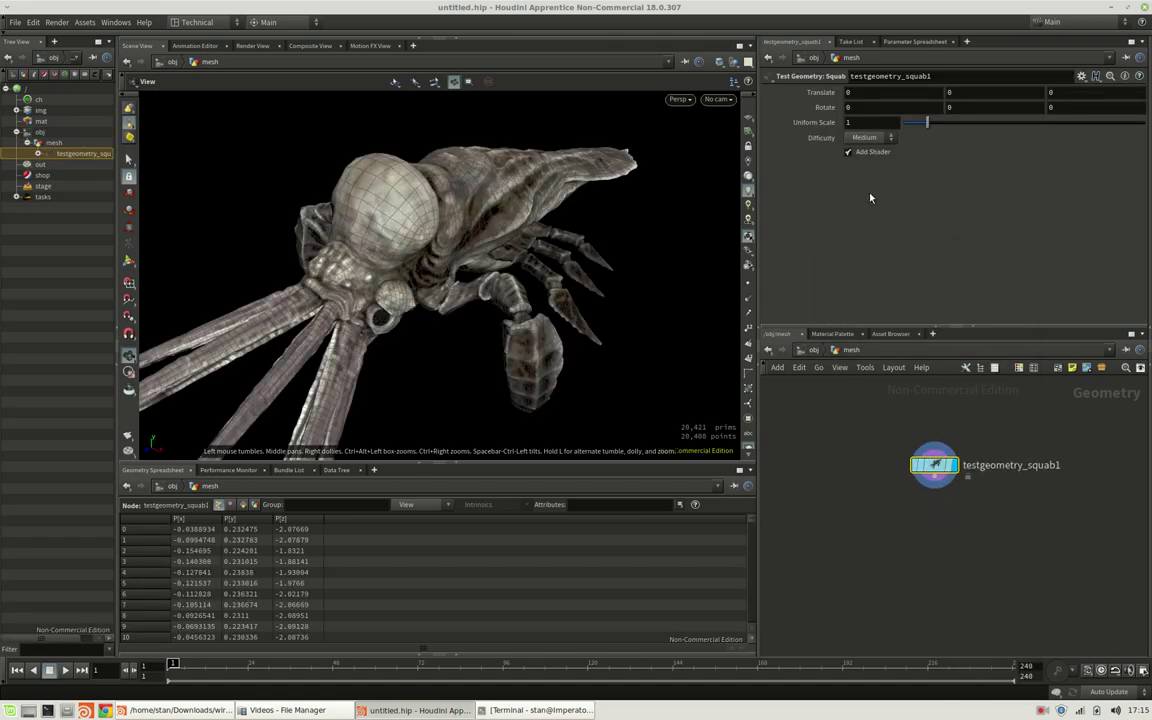
Turn off Add Shader and add an Attribute Delete removing the shop_materialpath primitive attribute
left_click(848, 151)
left_click(934, 487)
left_click(933, 506)
type("ade")
key("Return")
left_click(933, 508)
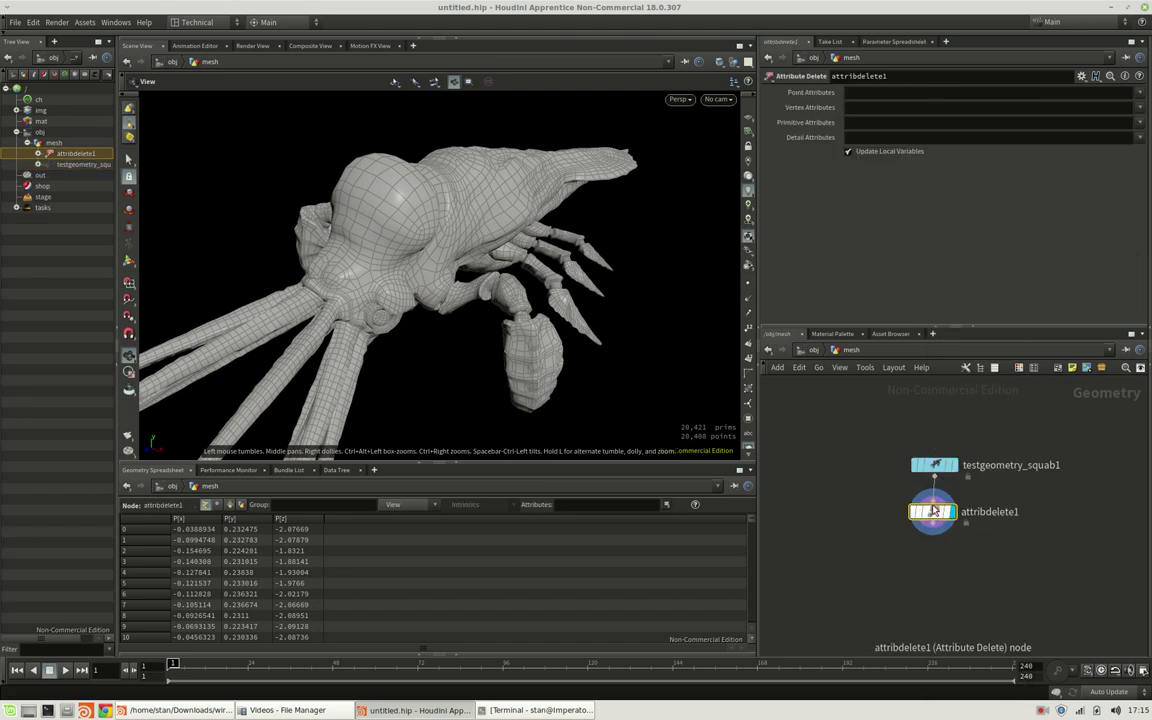
left_click(229, 504)
left_click_drag(196, 518, 1013, 128)
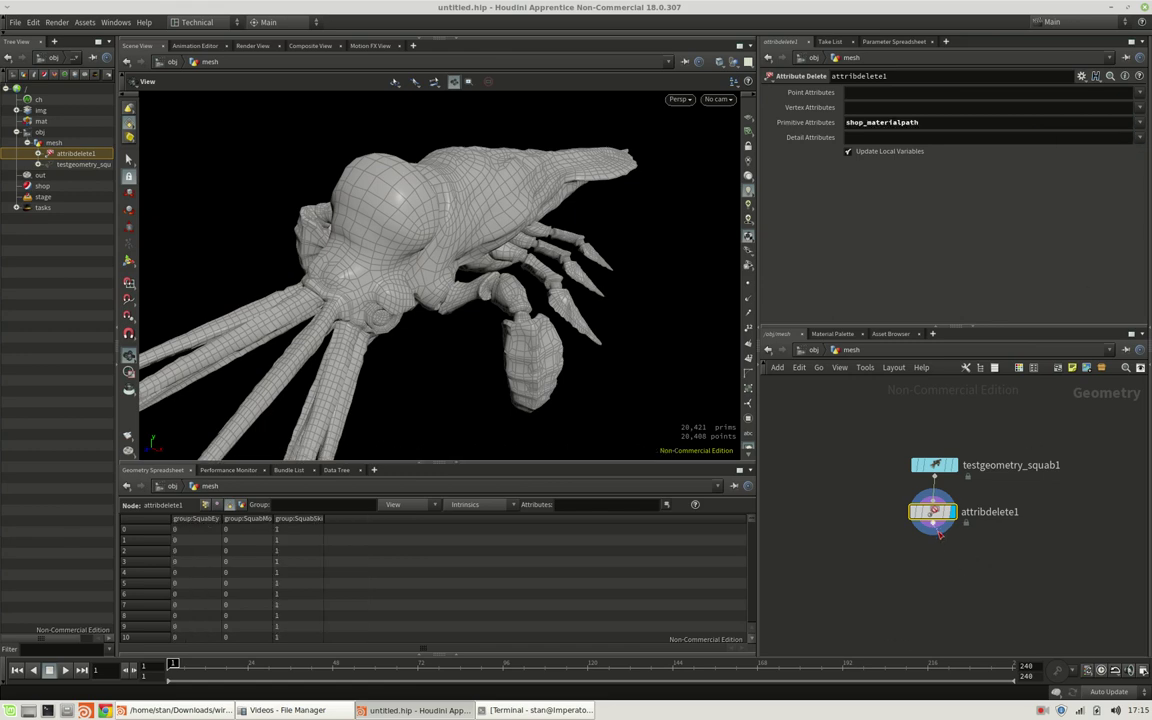
Add a Group Delete node with Groups set to * to remove all groups
key("Tab")
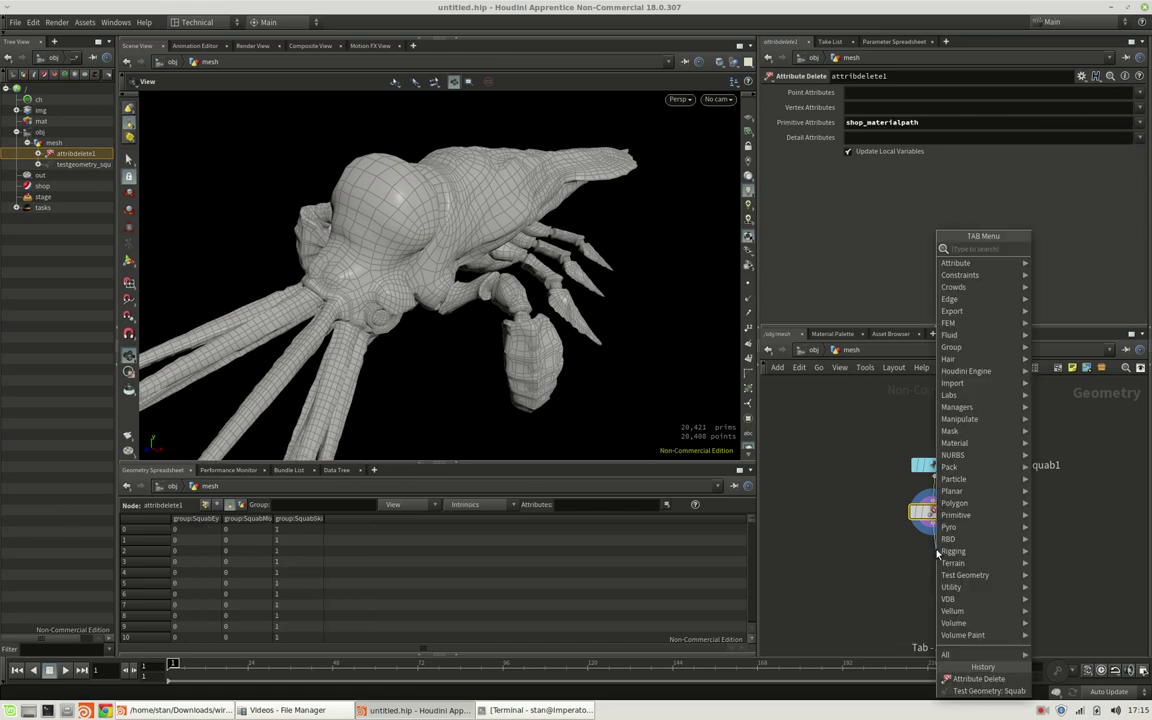
type("groupdel")
key("Return")
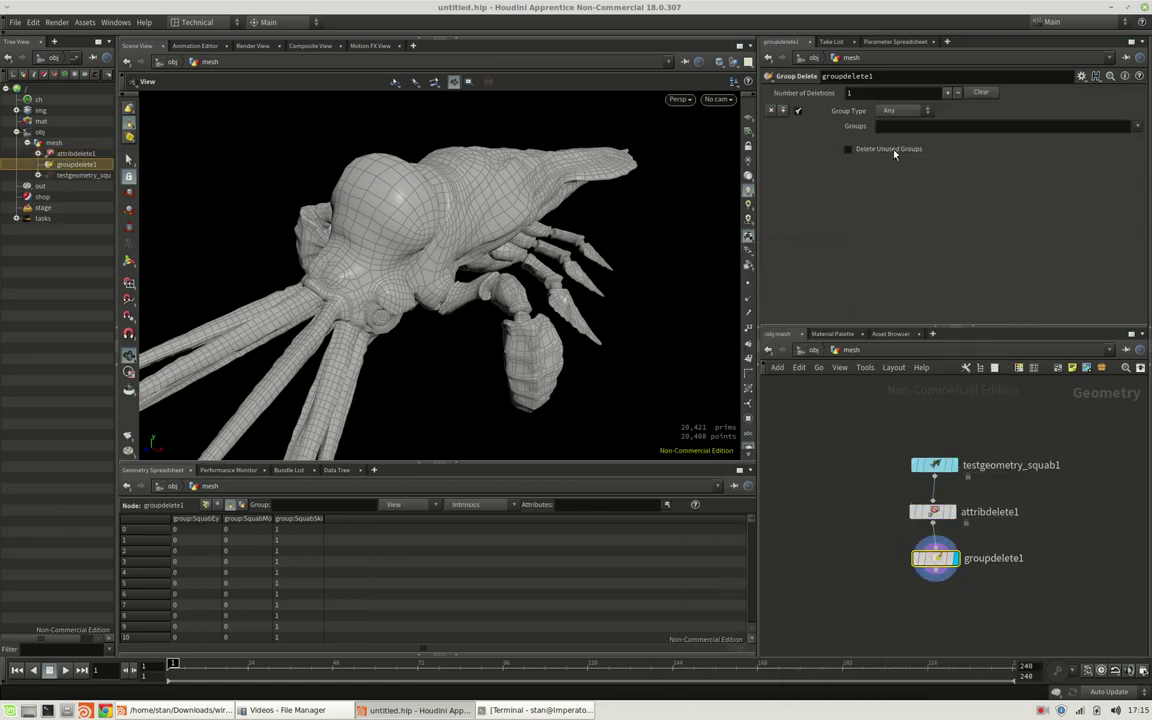
left_click(900, 127)
type("*")
key("Return")
Add a Primitive Wrangle below groupdelete1 and rename it positions
key("Tab")
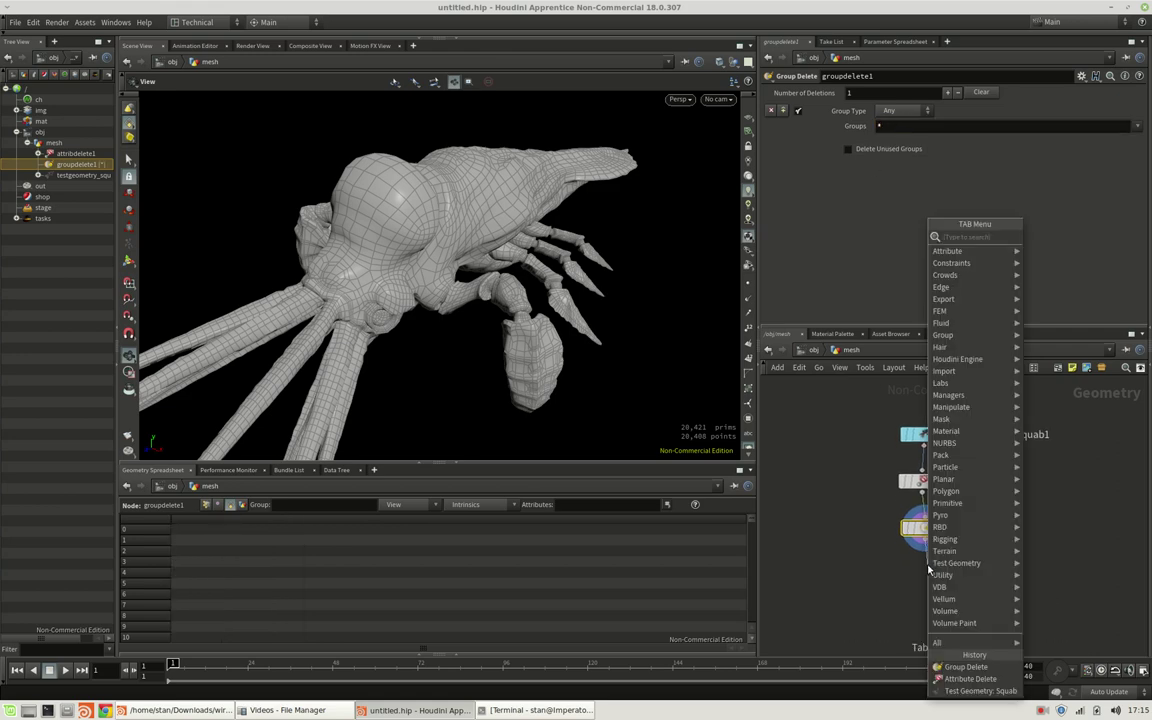
type("primwra")
key("Return")
left_click(928, 570)
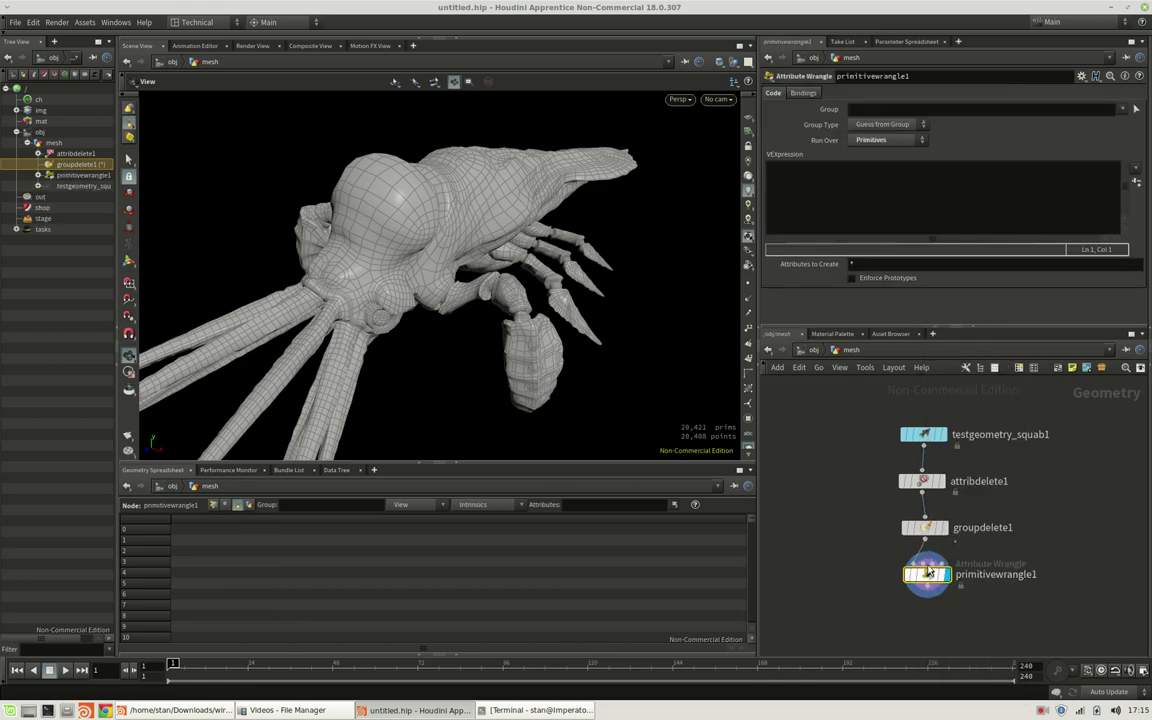
left_click(808, 190)
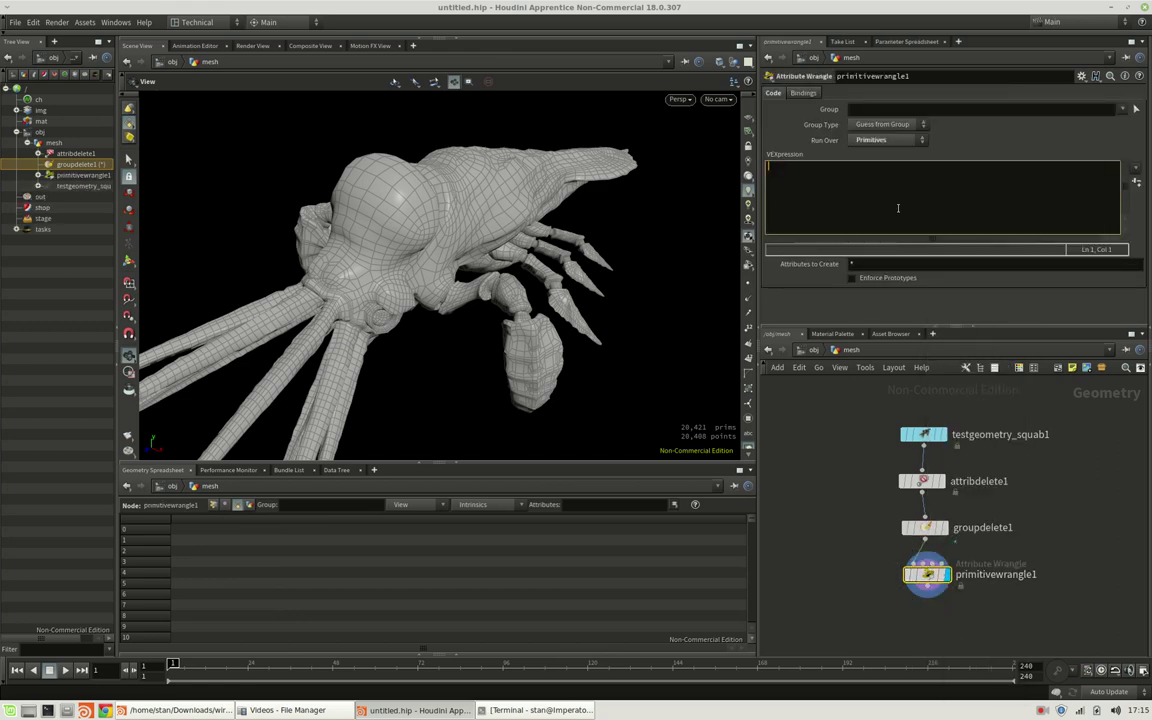
double_click(984, 575)
type("pos")
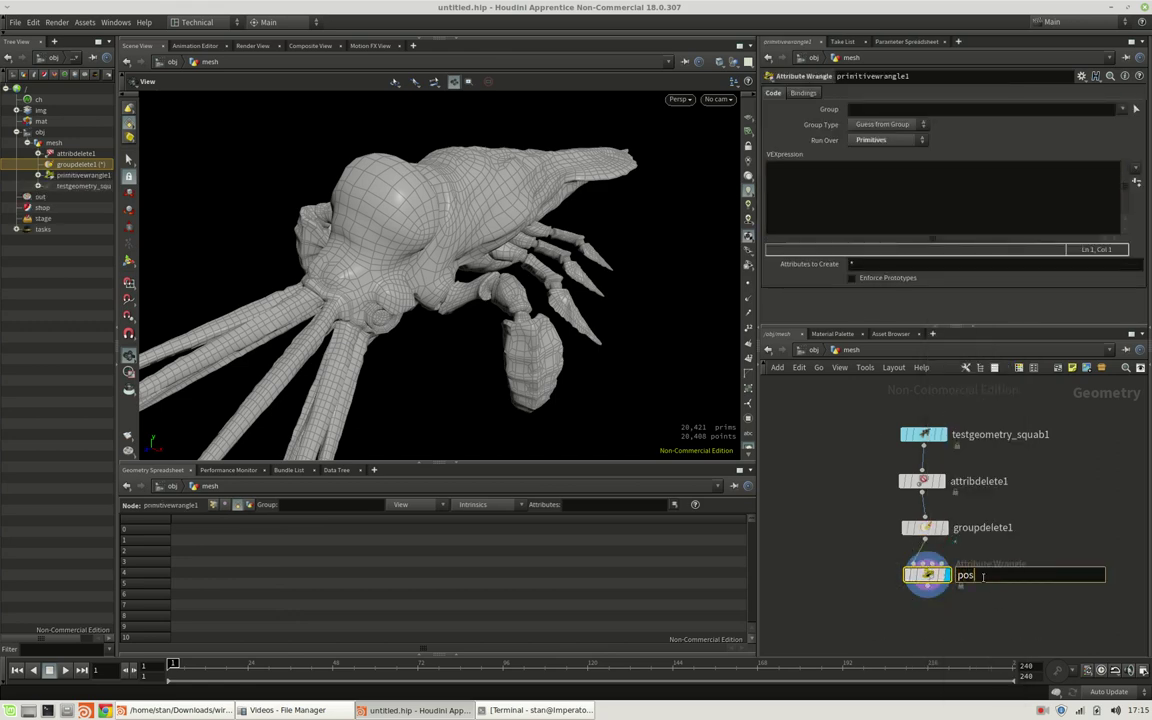
type("itions")
key("Return")
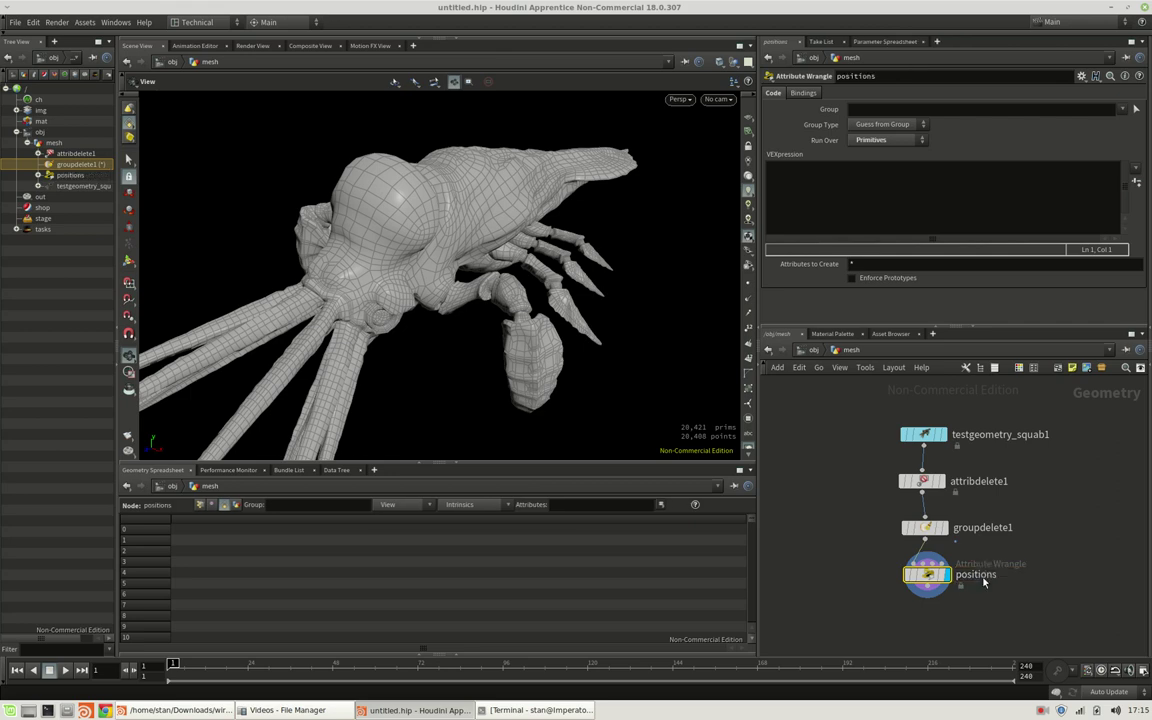
left_click(926, 214)
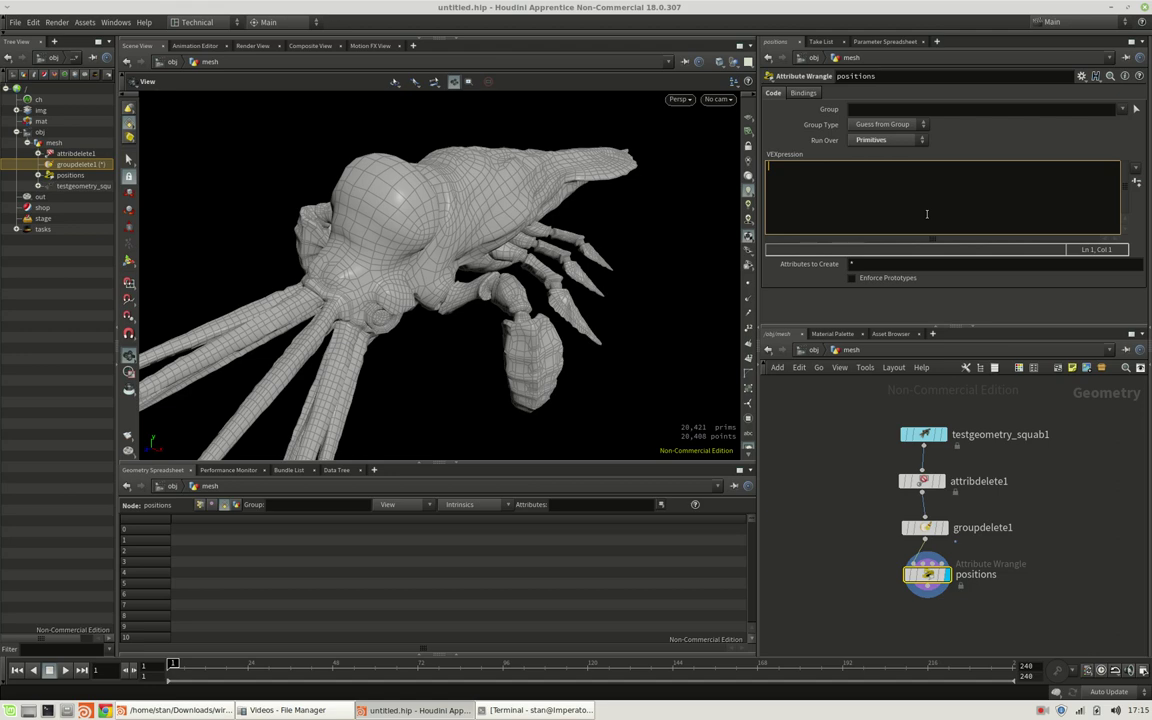
type("int pts[] = primpoints(")
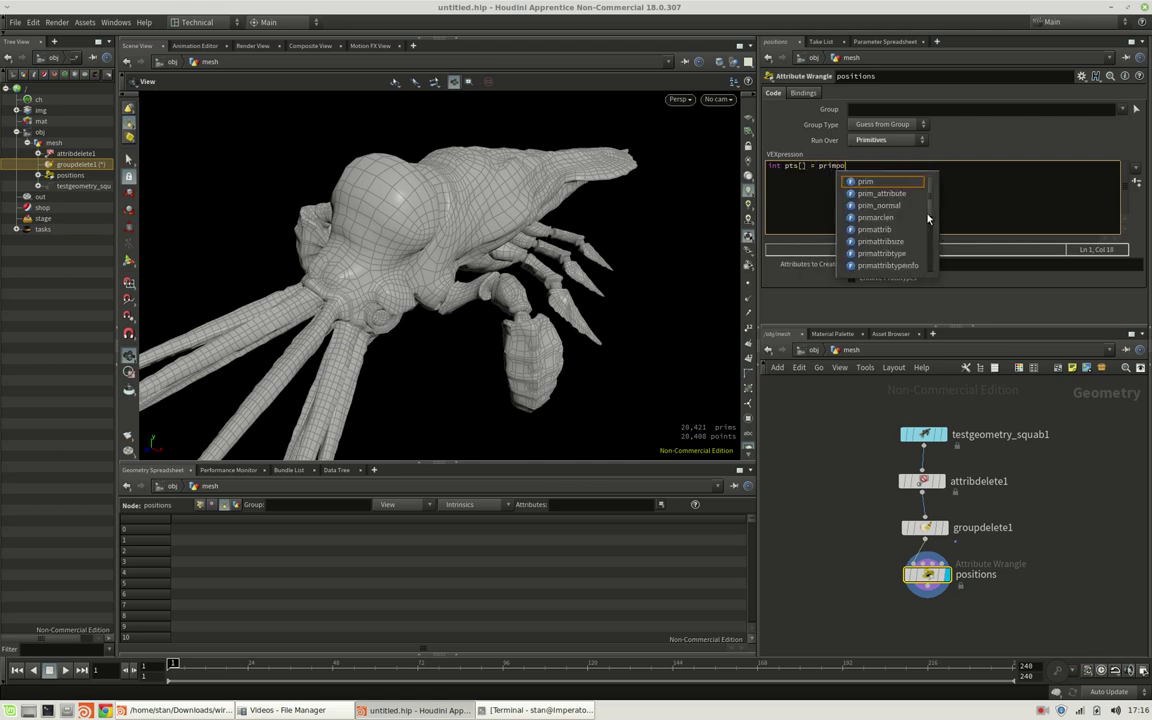
type("0, i@prim")
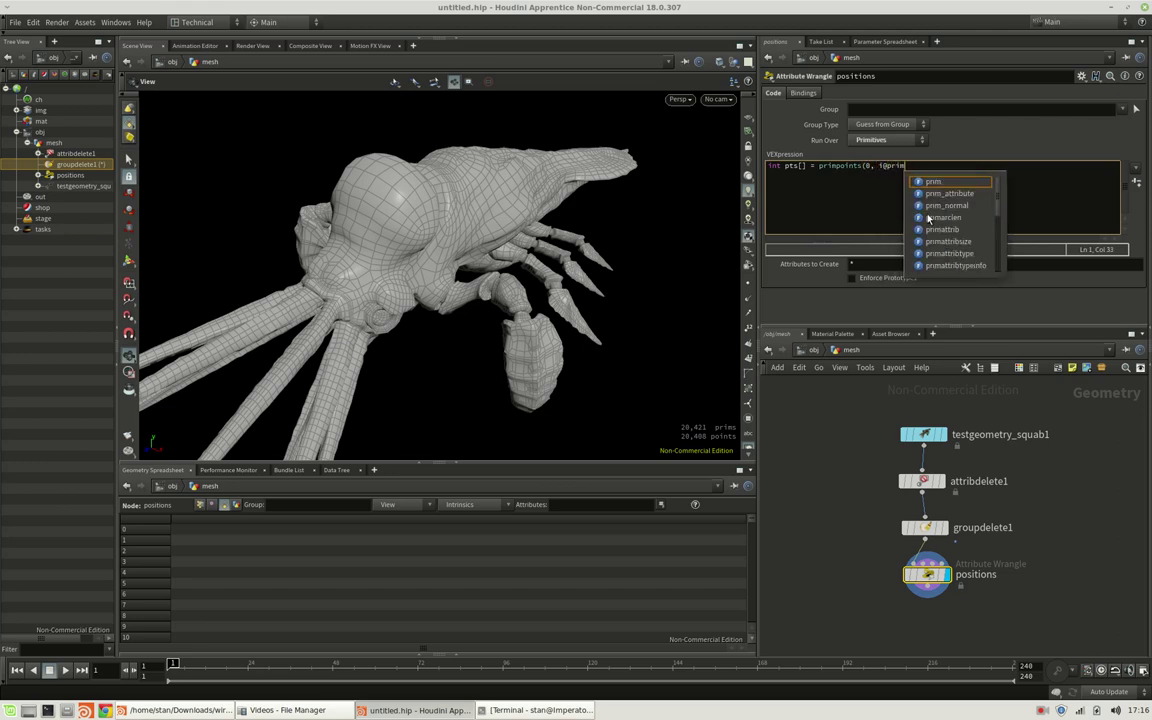
type("num);")
key("Return")
type("v[]")
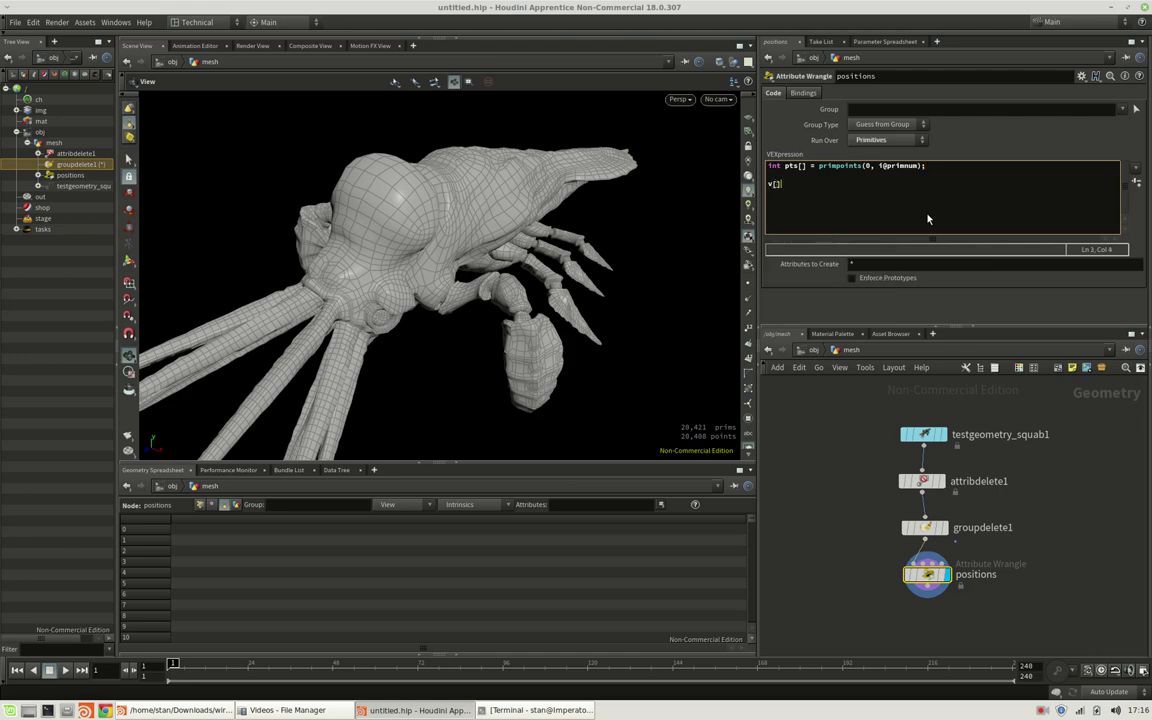
type("@pos")
type(";")
key("Return")
key("BackSpace")
key("Left")
type("= {}")
key("End")
key("Return")
key("Return")
type("foreac")
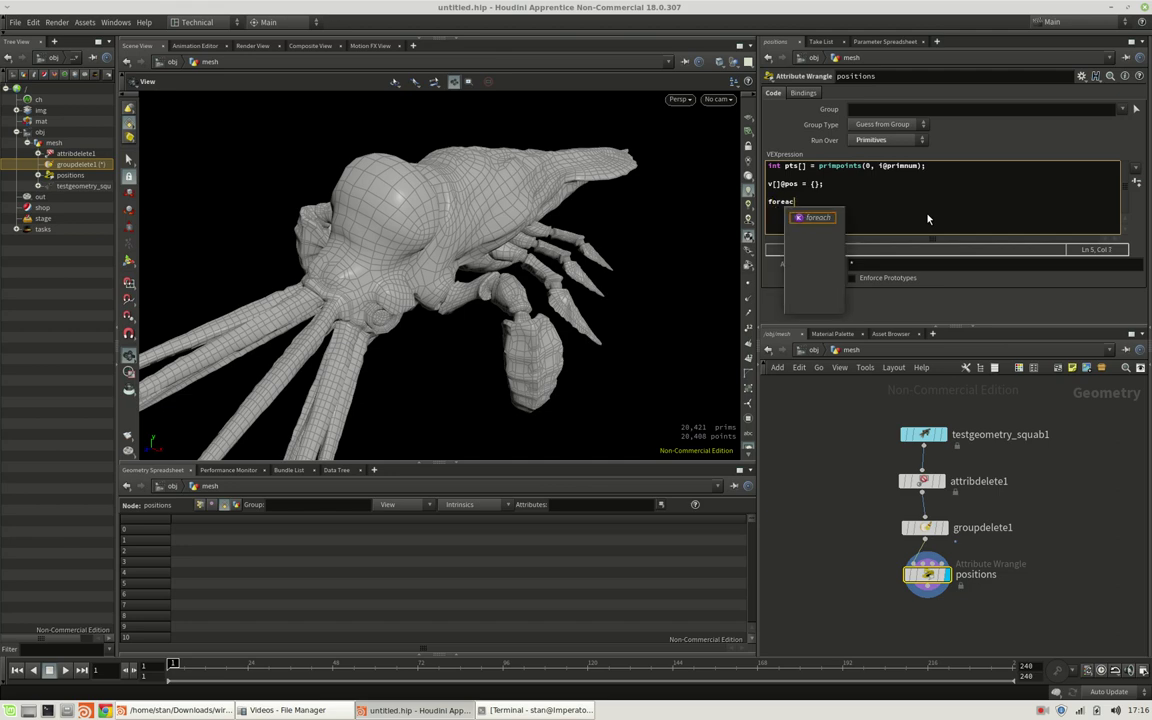
type("h(")
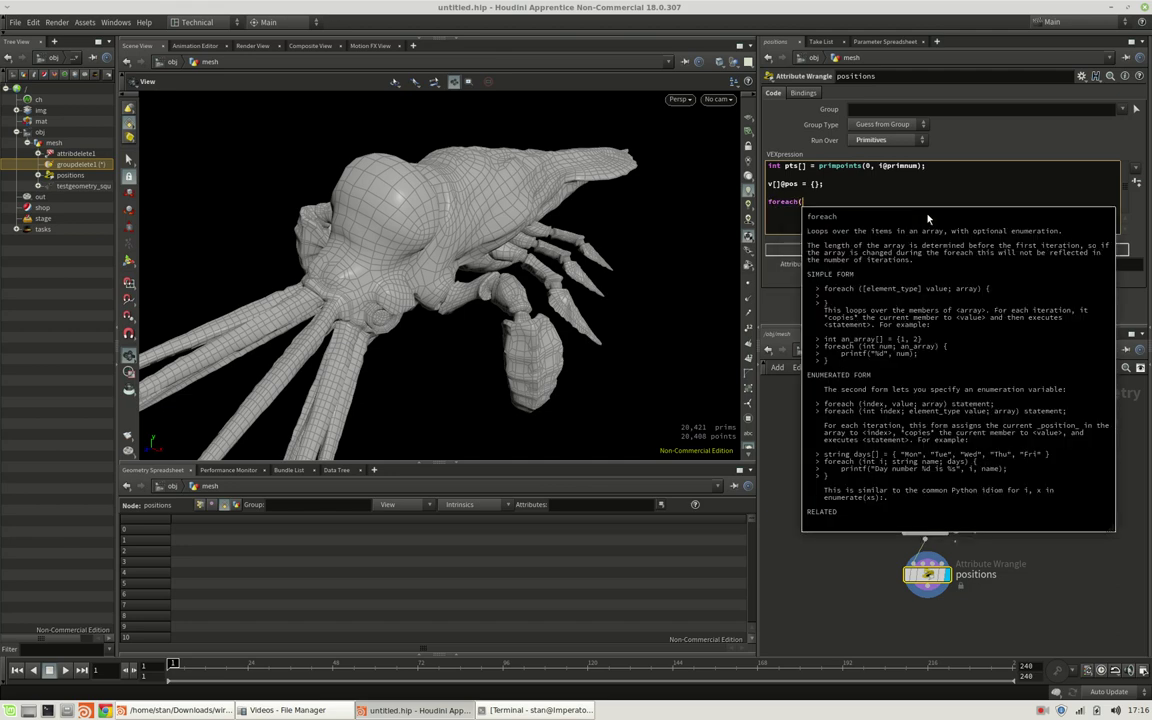
type("int pt;")
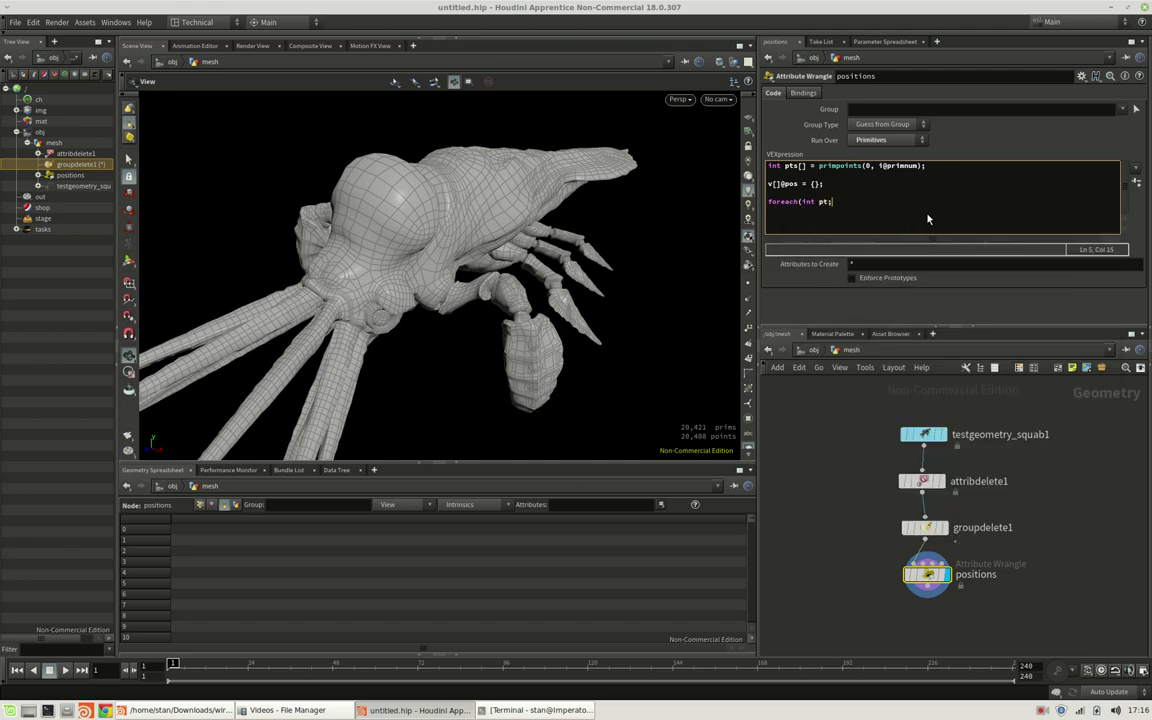
type(" pts){}")
key("Left")
key("Return")
type("vector pos_pt = point(0, 'P', pt);")
key("Return")
type("append(")
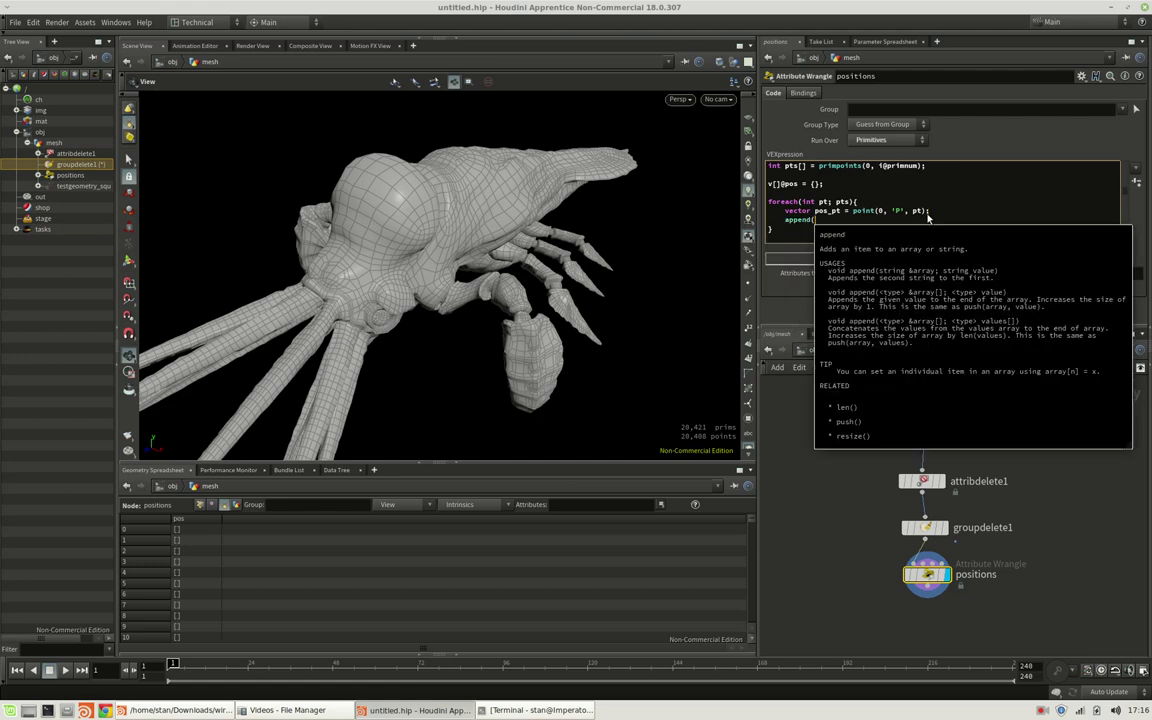
type("@p")
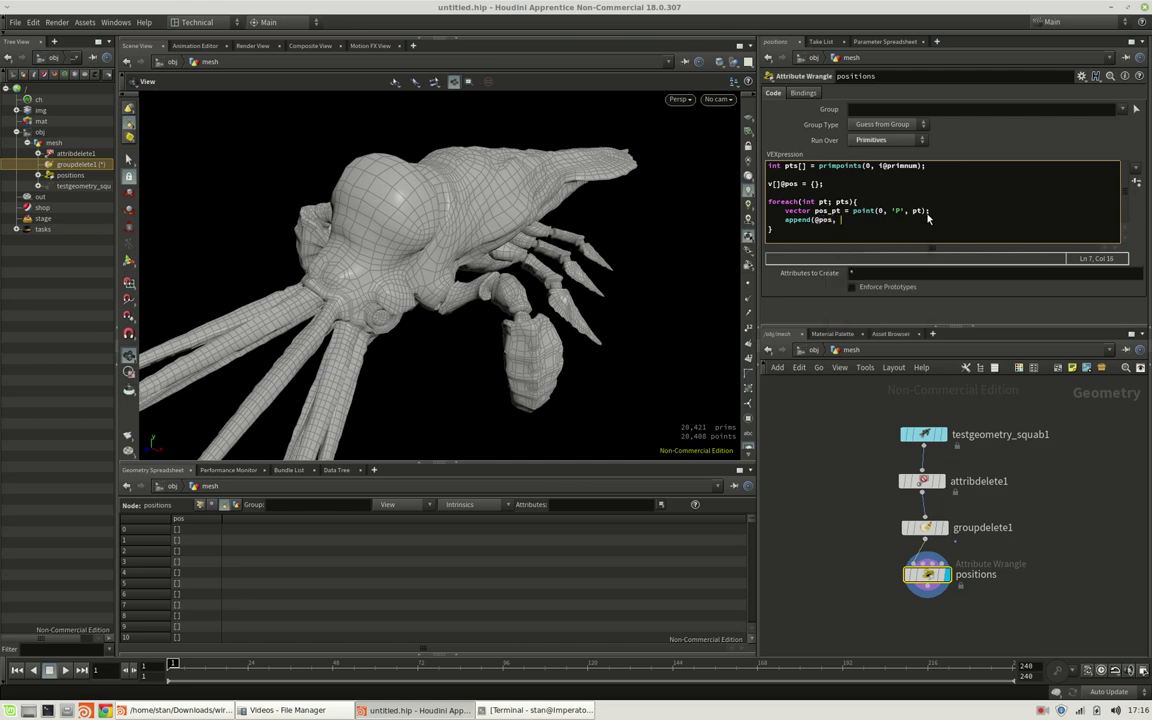
type("os, pos_pt);")
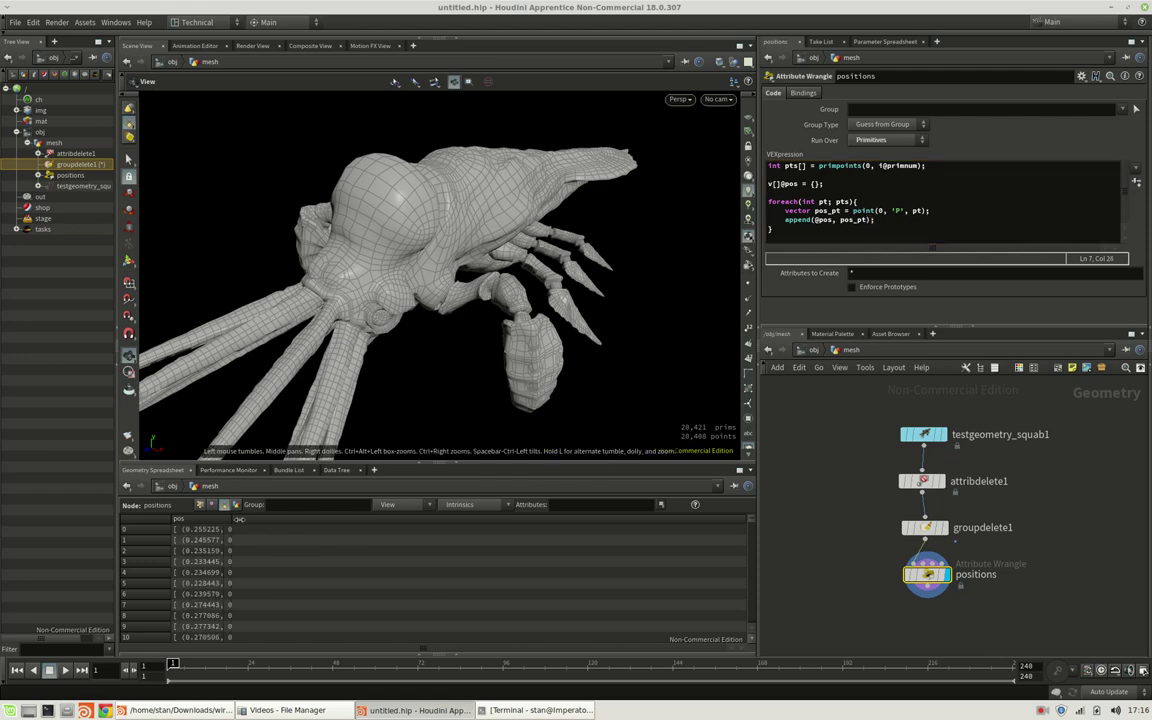
Widen and re-sort the spreadsheet's pos column to inspect the stored point positions
double_click(222, 516)
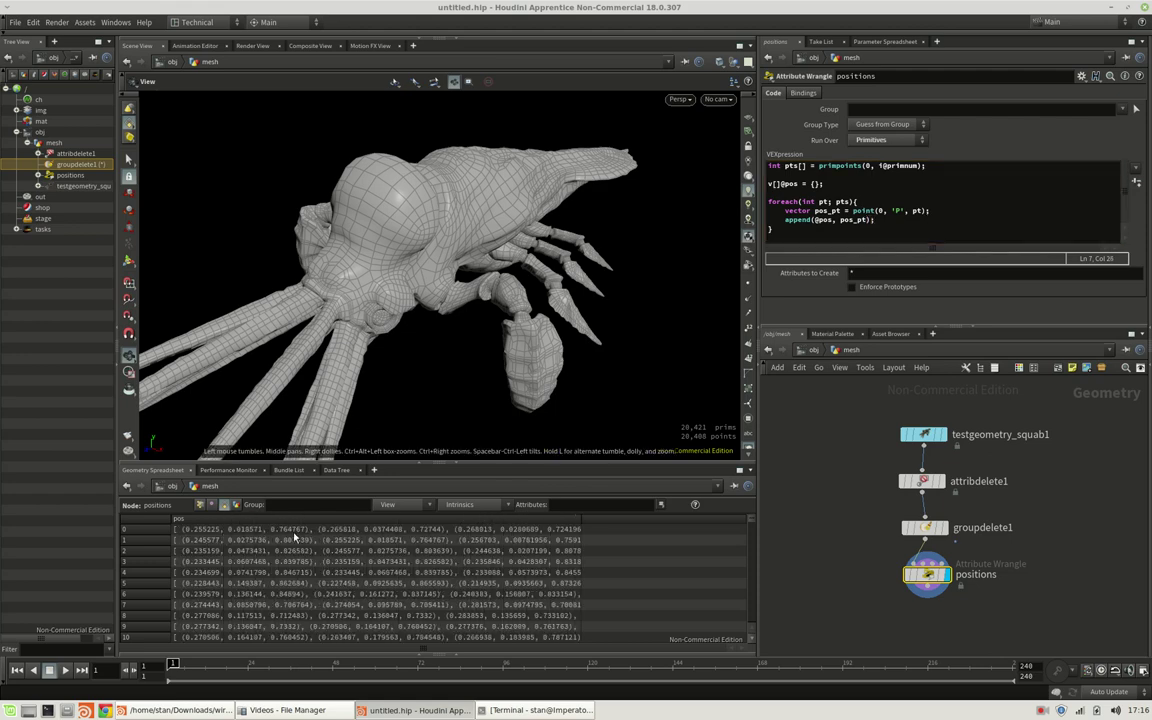
double_click(578, 517)
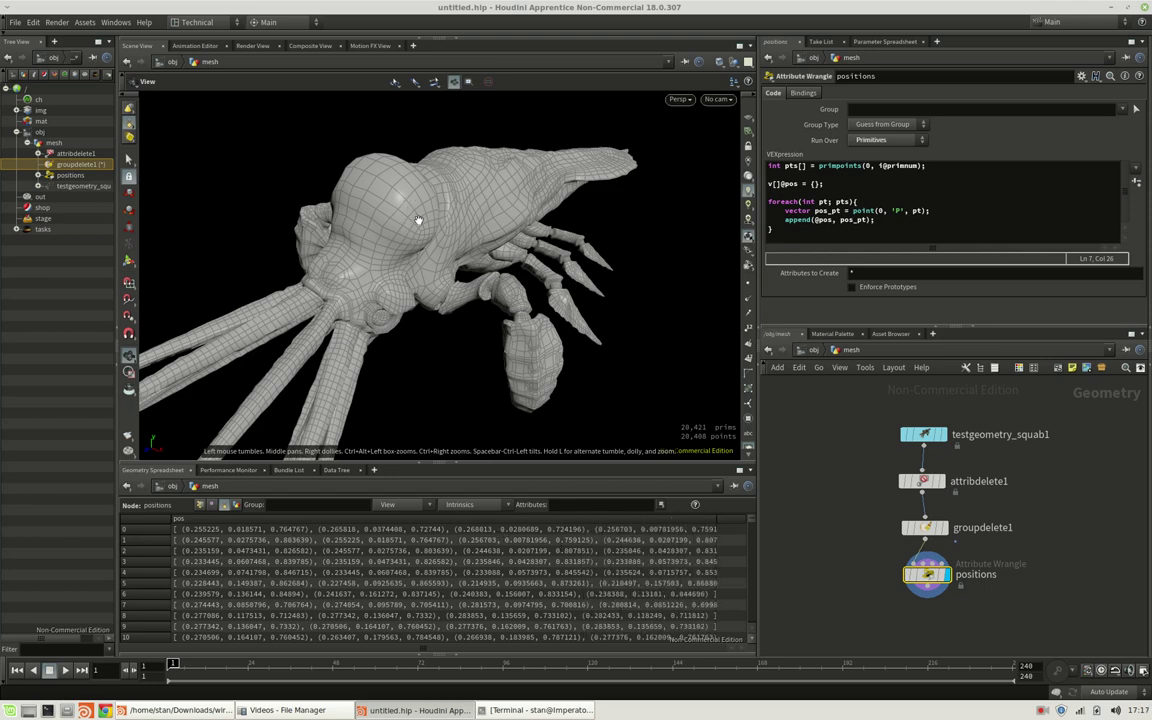
left_click(566, 524)
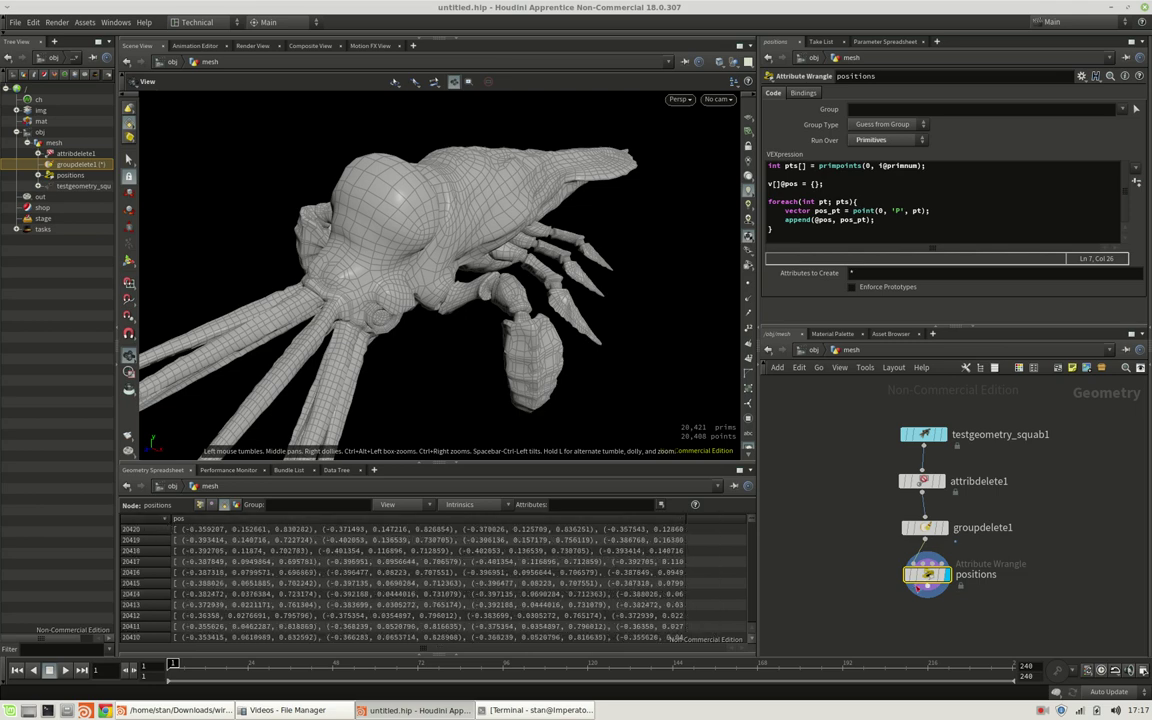
Add a Null named OUT below positions and auto-layout the network with L
left_click(927, 589)
key("Tab")
type("null")
key("Return")
left_click(925, 621)
double_click(966, 621)
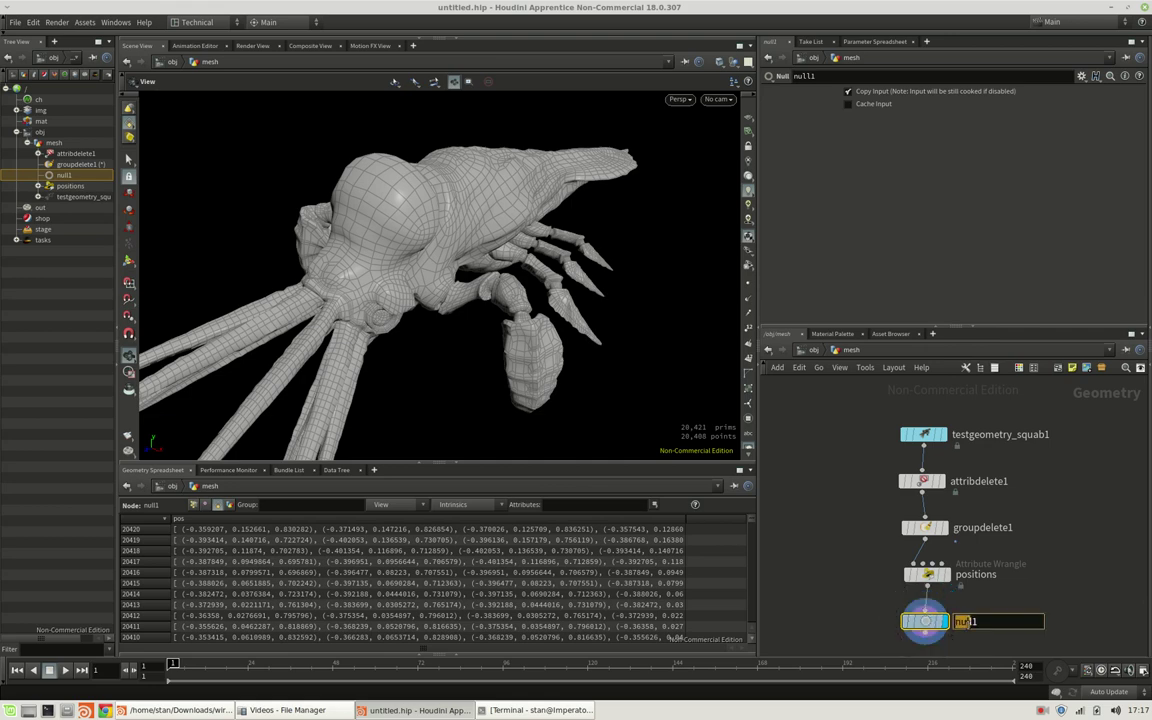
type("OUT")
key("Return")
key("l")
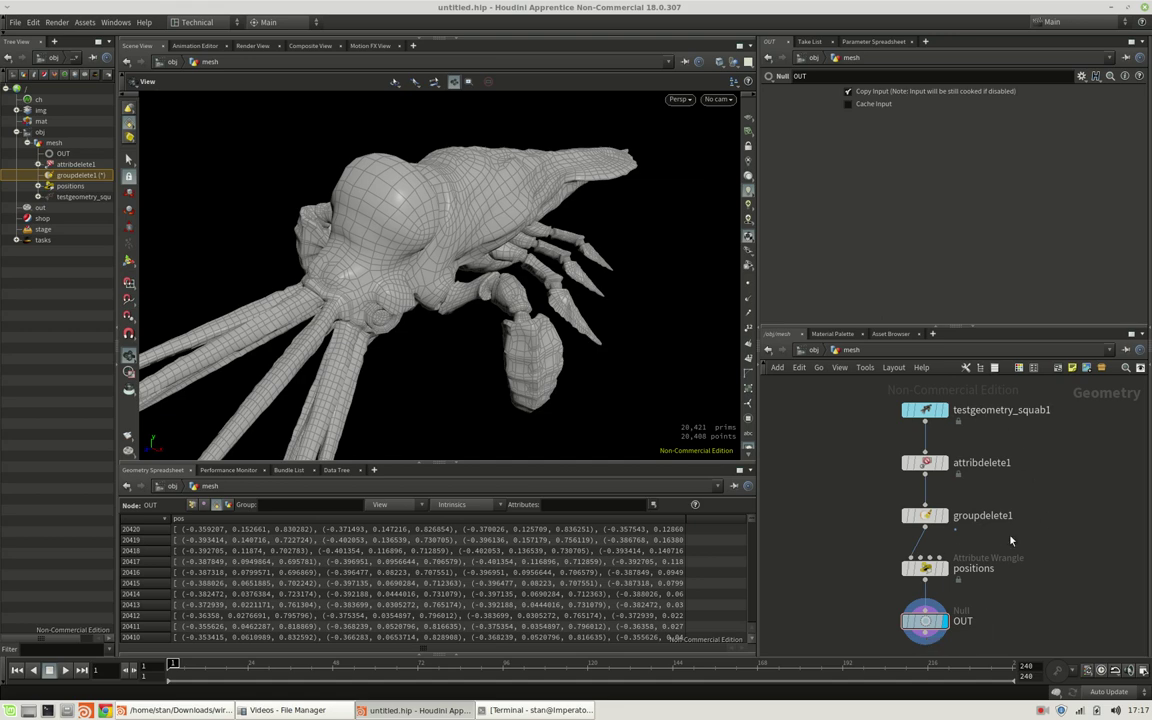
Go up to /obj and set viewport shading to Smooth Wire Shaded, angling the creature
key("u")
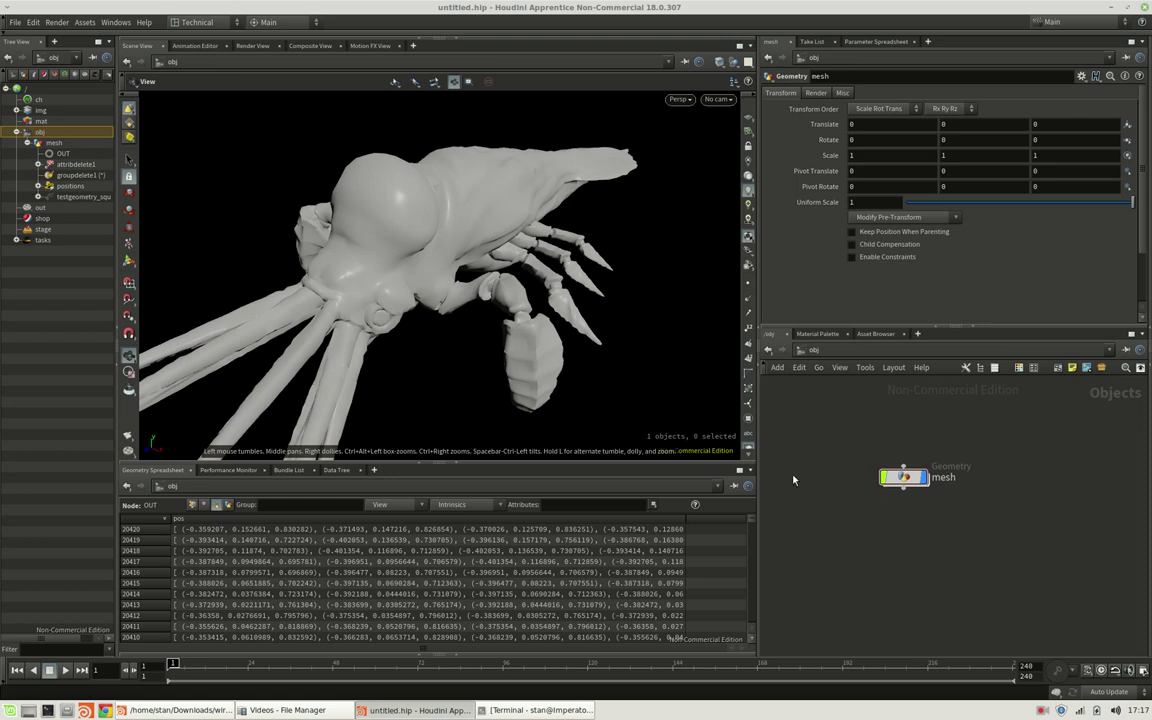
left_click(719, 61)
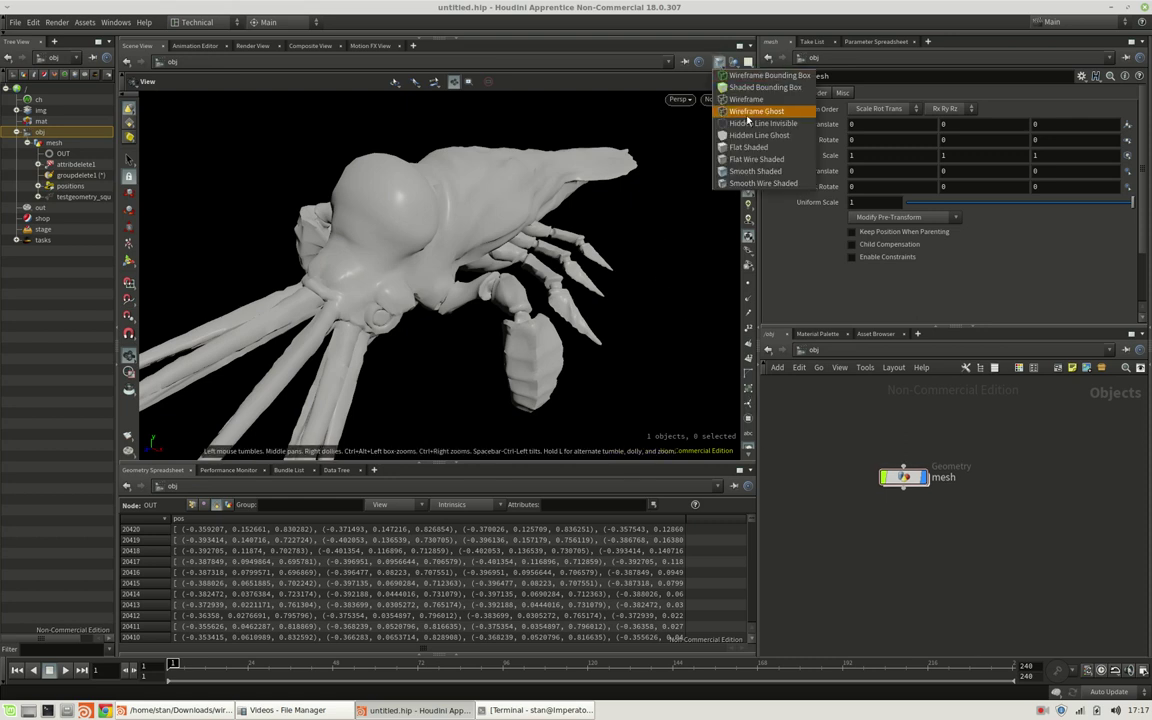
left_click(760, 183)
left_click_drag(489, 200, 575, 195)
Create camera cam1 from the current view and a Mantra - PBR render node
left_click(717, 99)
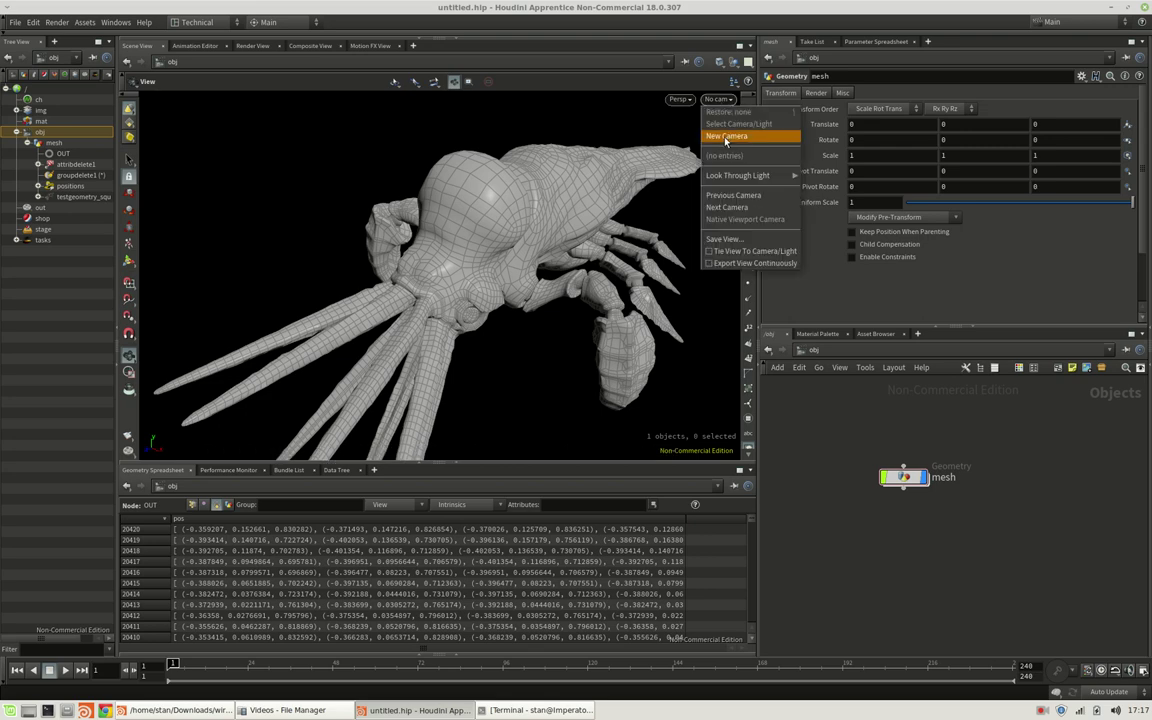
left_click(727, 137)
left_click(57, 22)
mouse_move(63, 38)
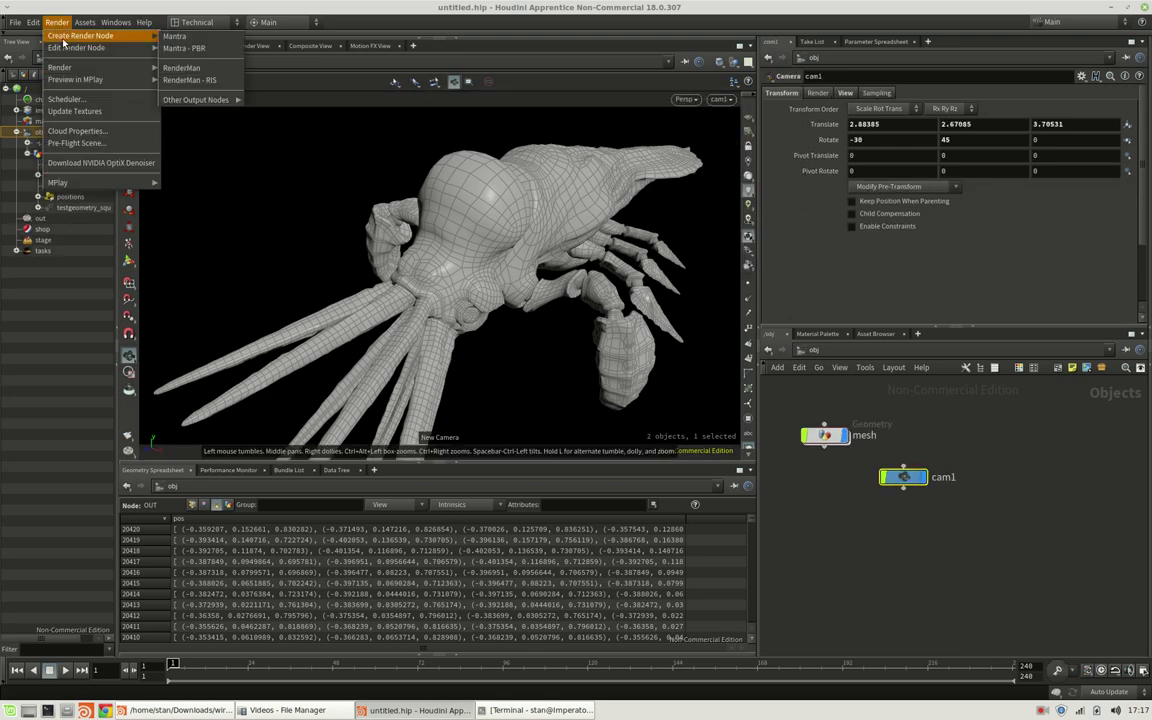
left_click(219, 51)
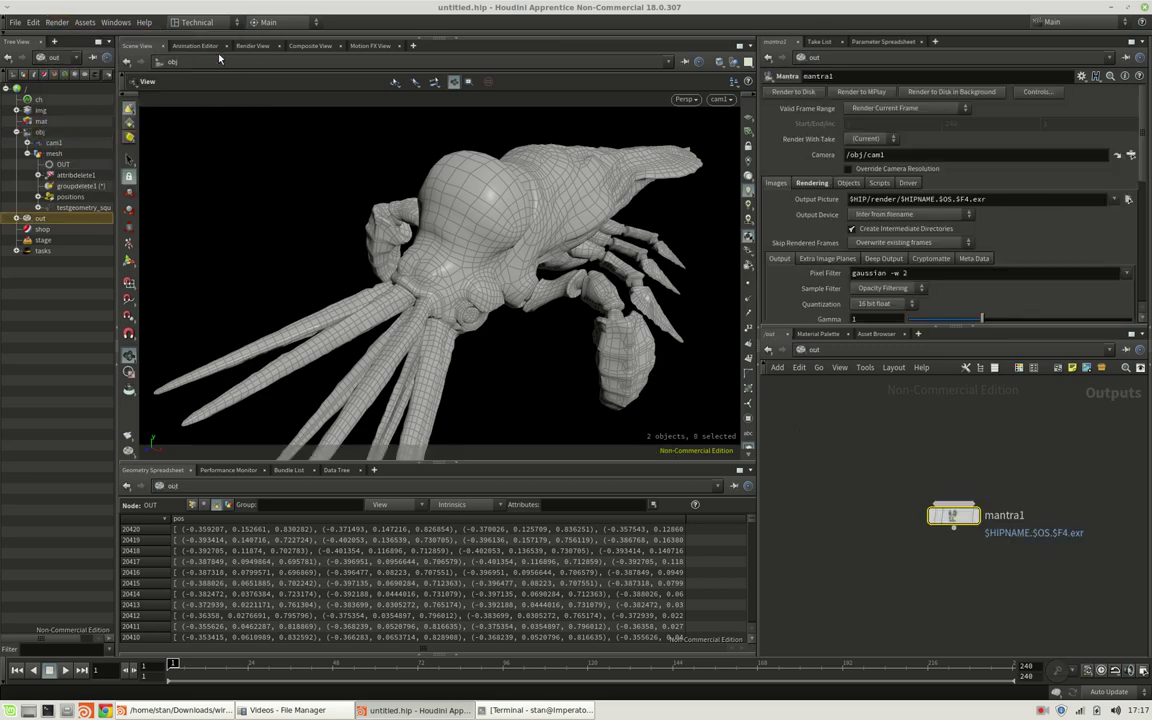
In /mat, add a Material Builder named wireframe and dive inside it
left_click(41, 121)
key("Tab")
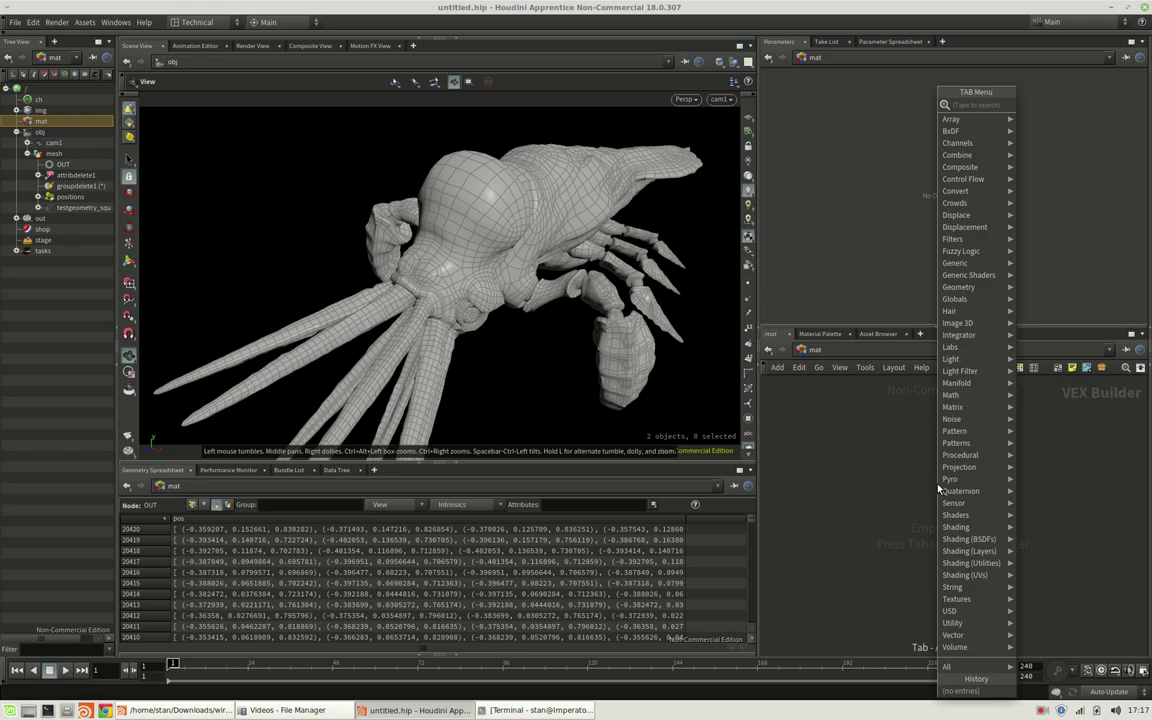
type("material")
key("Return")
left_click(938, 488)
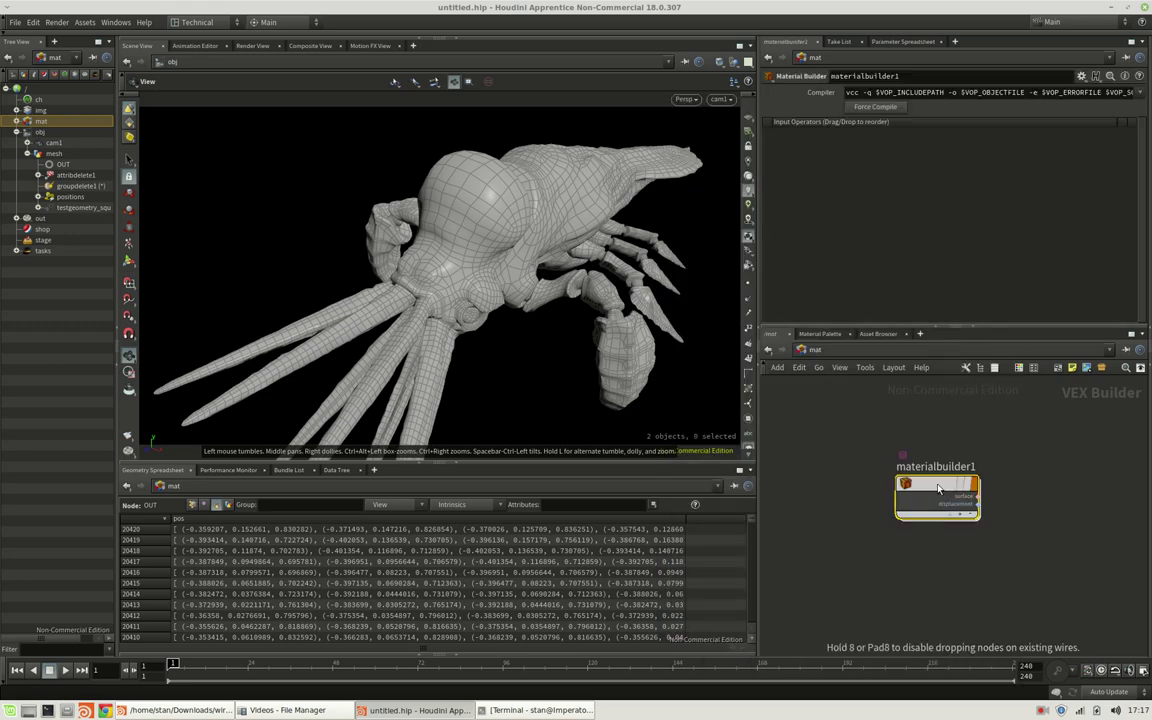
double_click(933, 467)
type("Wireframe")
key("Return")
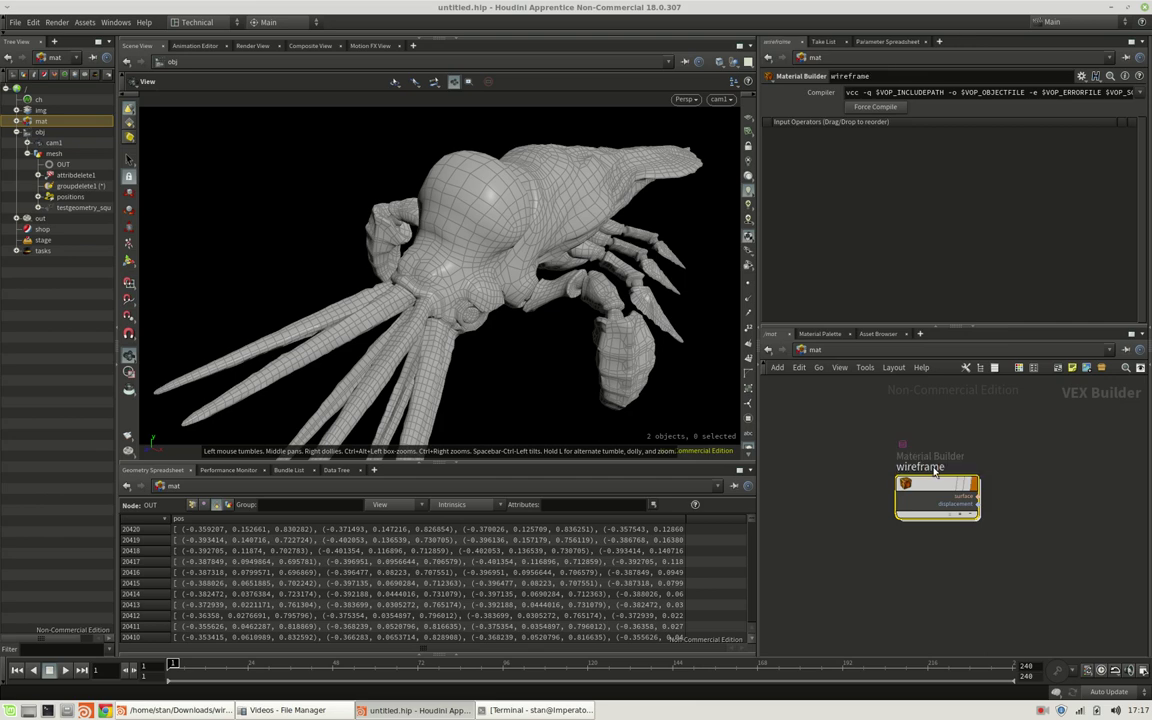
key("i")
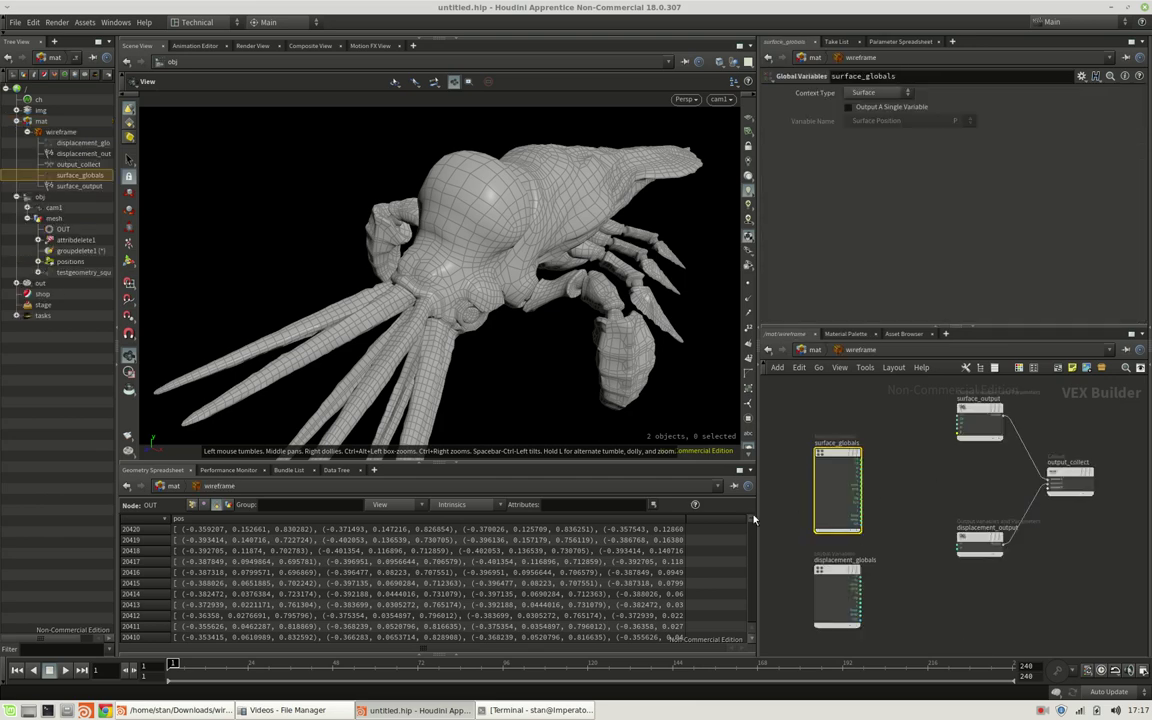
Widen the network pane and reposition surface_globals to wire from its P output
left_click_drag(756, 503, 431, 503)
left_click_drag(692, 484, 520, 434)
scroll(520, 434, "up", 2)
scroll(520, 434, "up", 1)
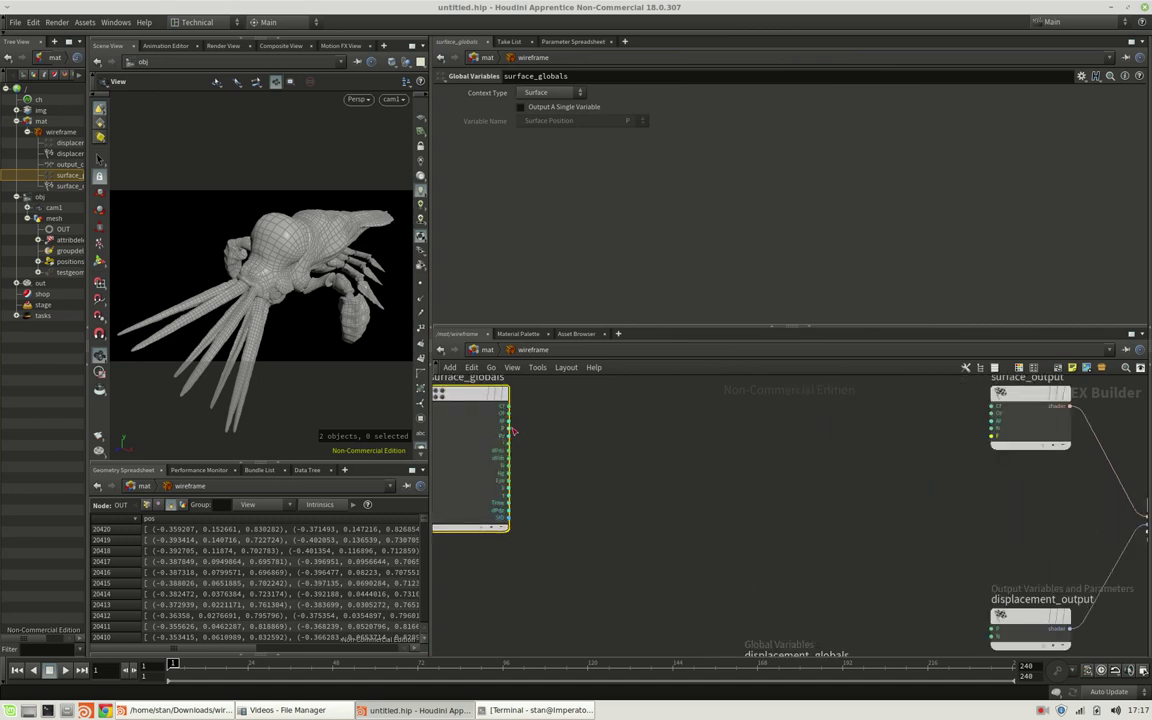
left_click(510, 432)
key("Tab")
Add a Transform fed by surface_globals P with To Space set to space:world
type("tran")
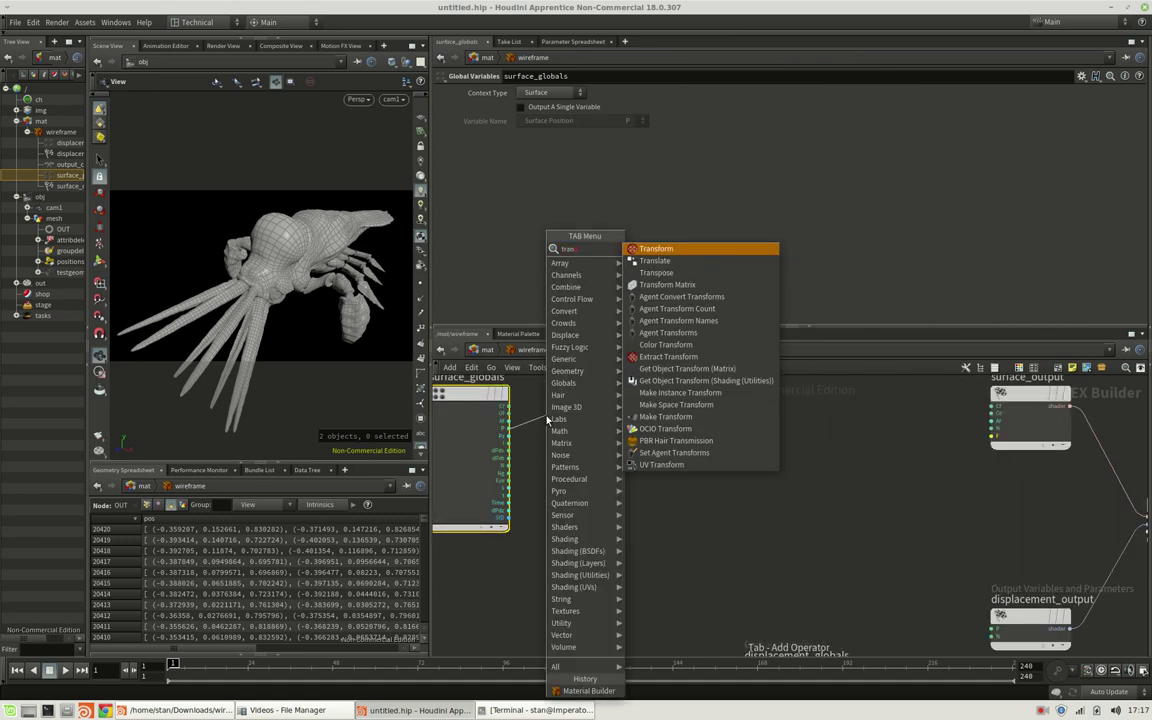
key("Return")
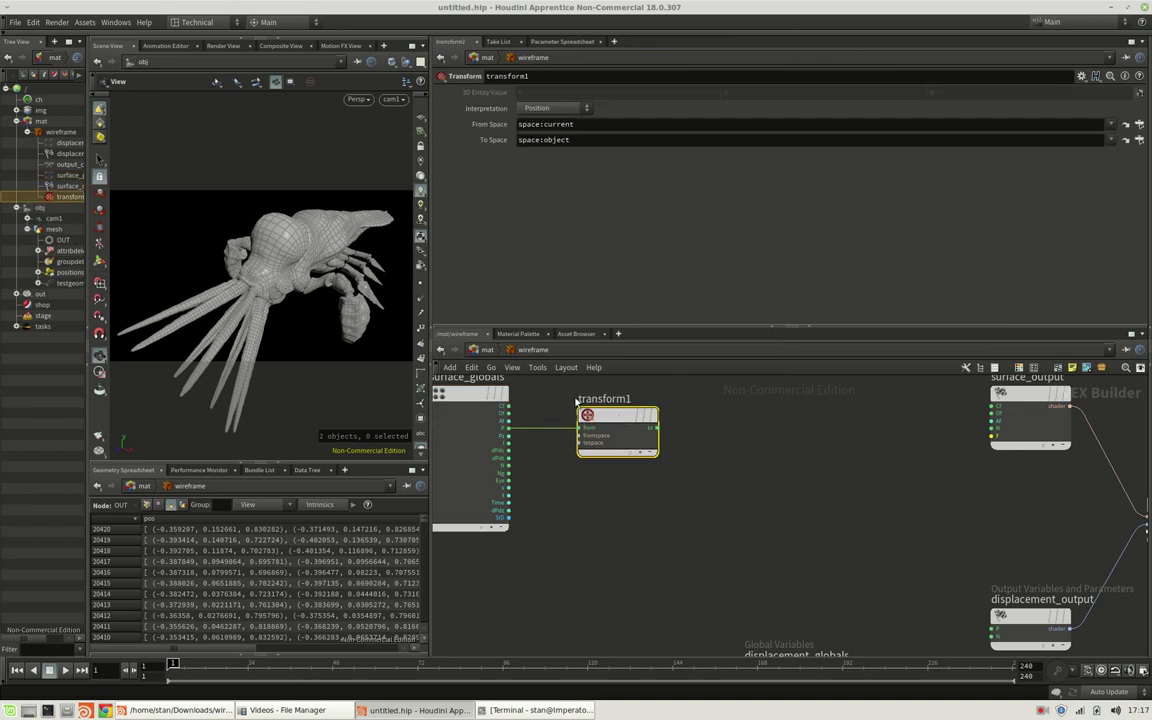
left_click(1109, 140)
left_click_drag(615, 430, 587, 415)
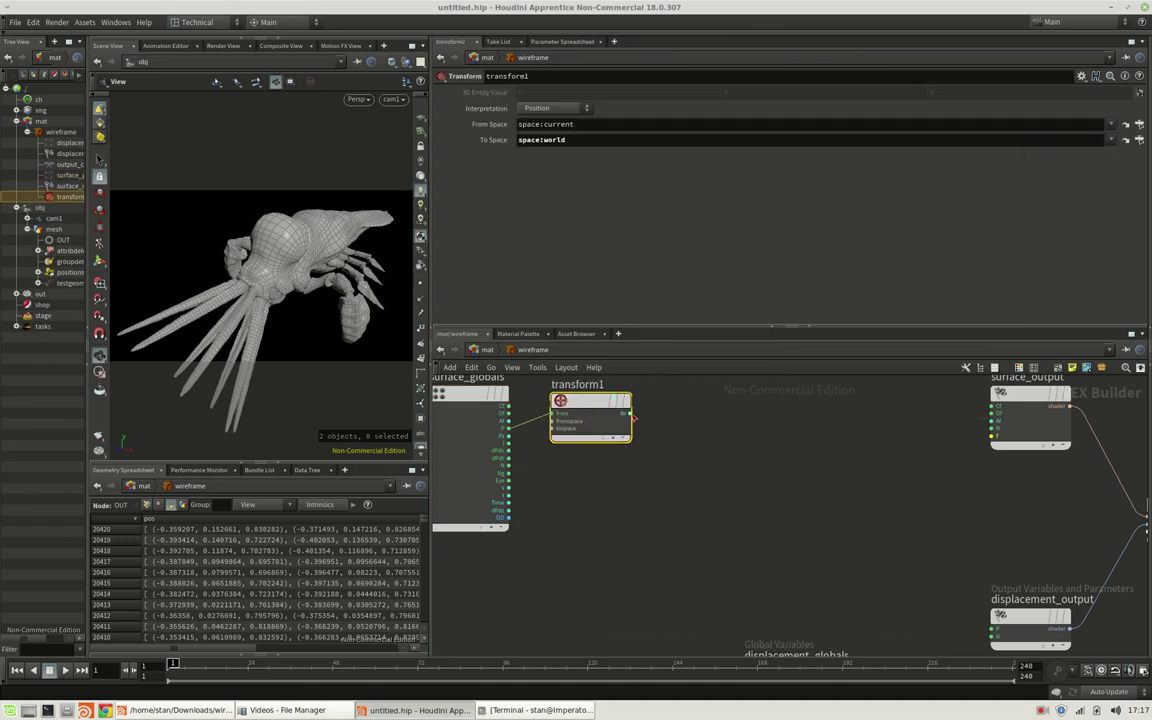
Add a Snippet node to the right of transform1
key("Tab")
type("snippet")
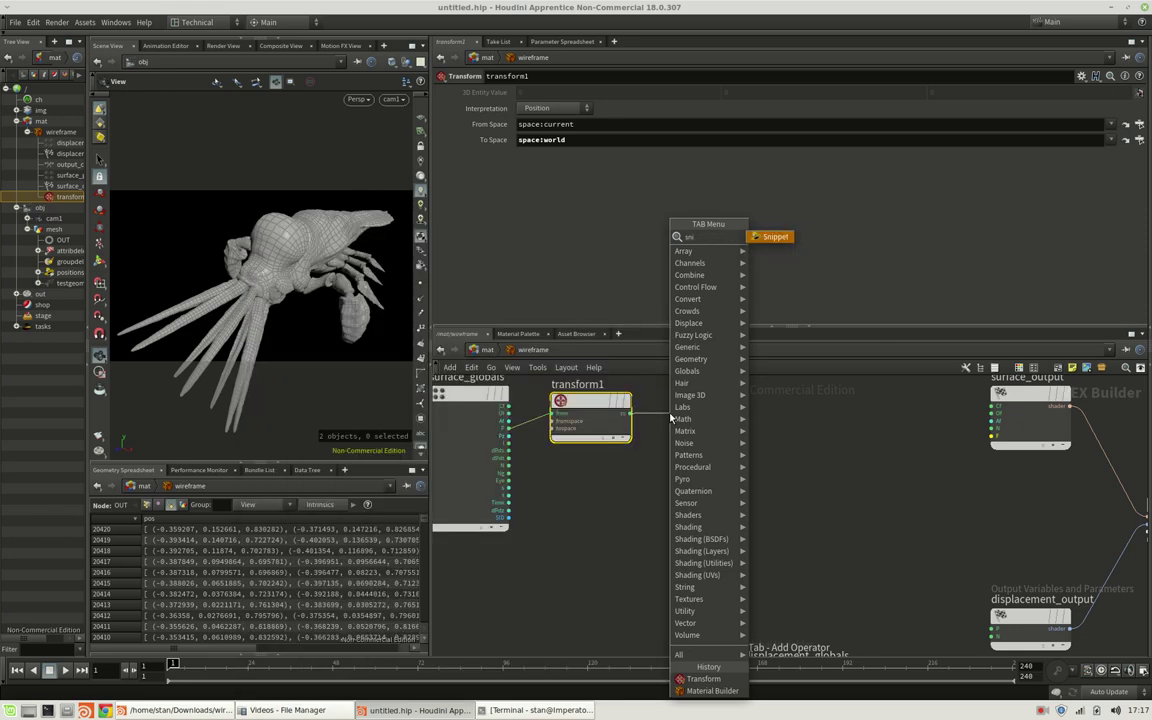
key("Return")
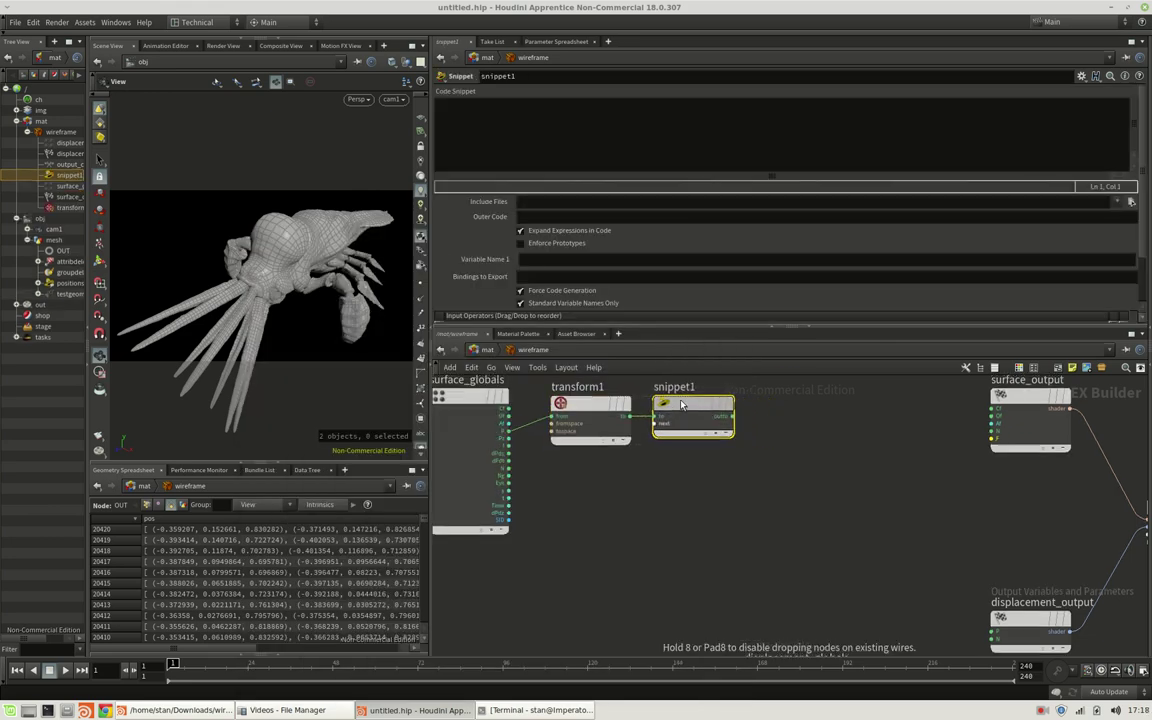
left_click(697, 421)
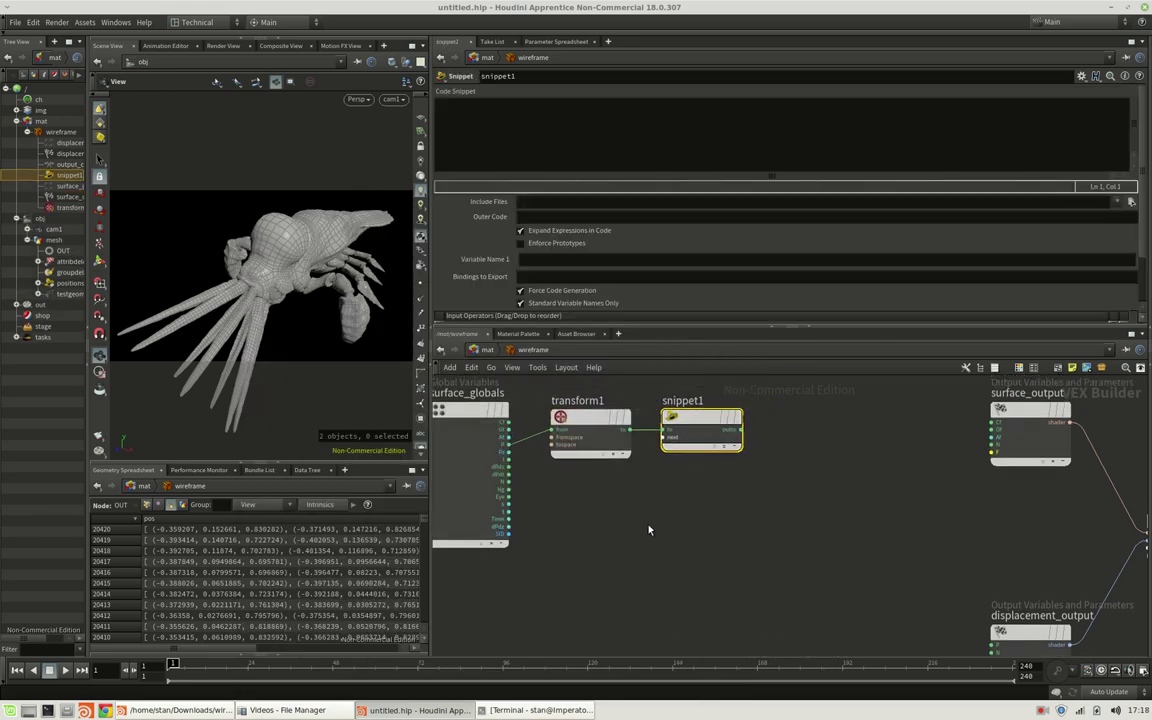
Add a Bind named pos of type Vector Array and wire it into snippet1
key("Tab")
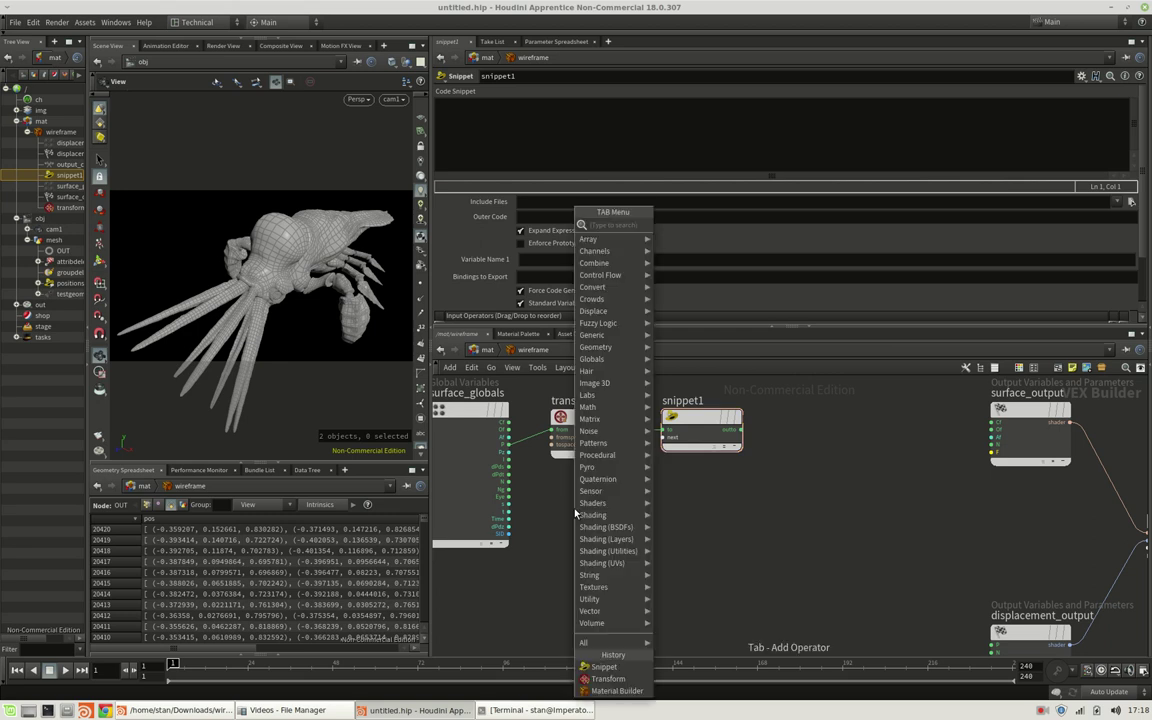
type("bind")
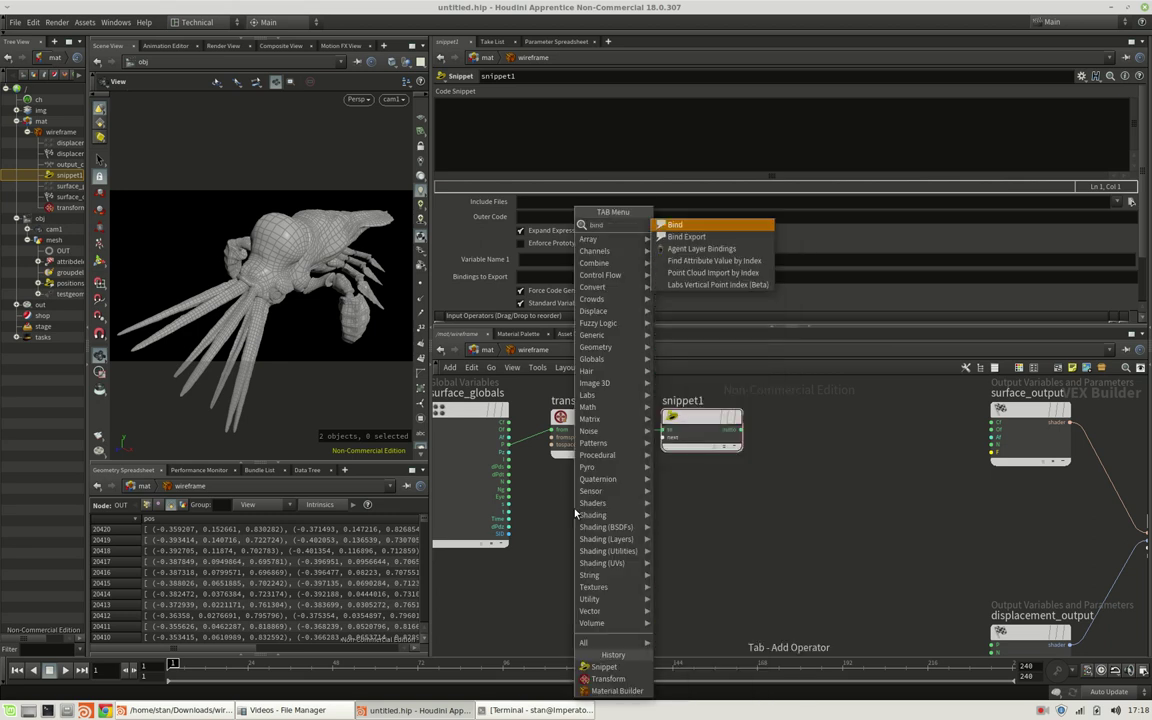
key("Return")
left_click(575, 513)
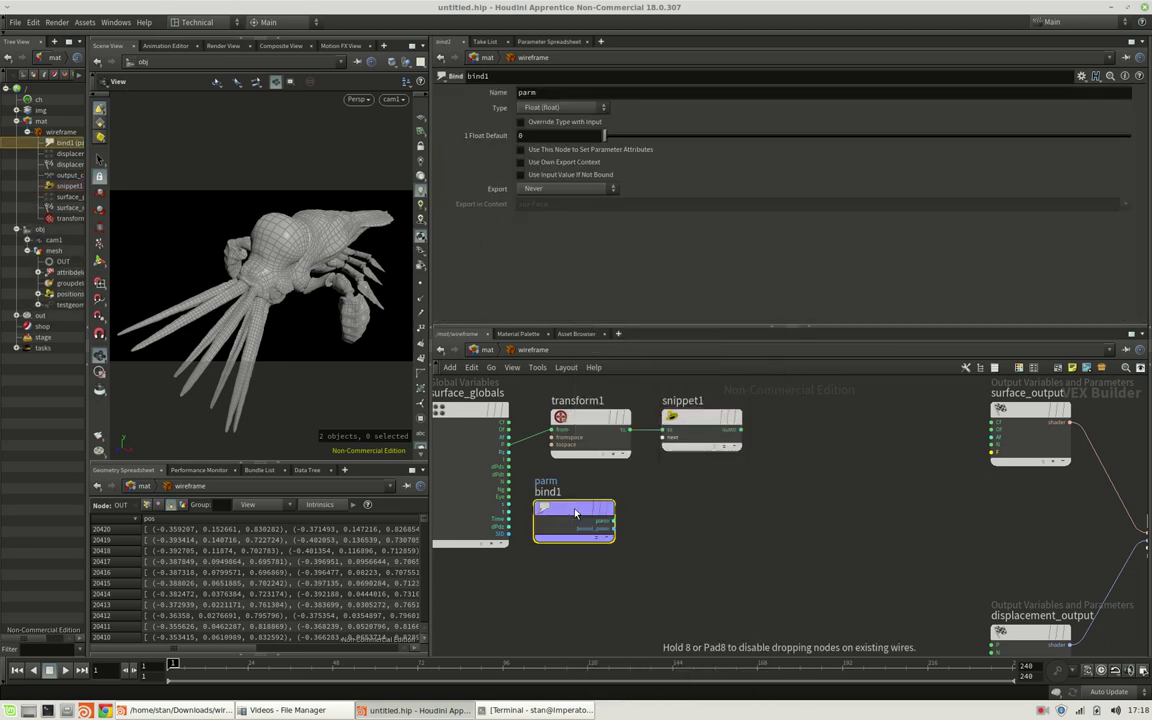
double_click(572, 92)
type("pos")
key("Return")
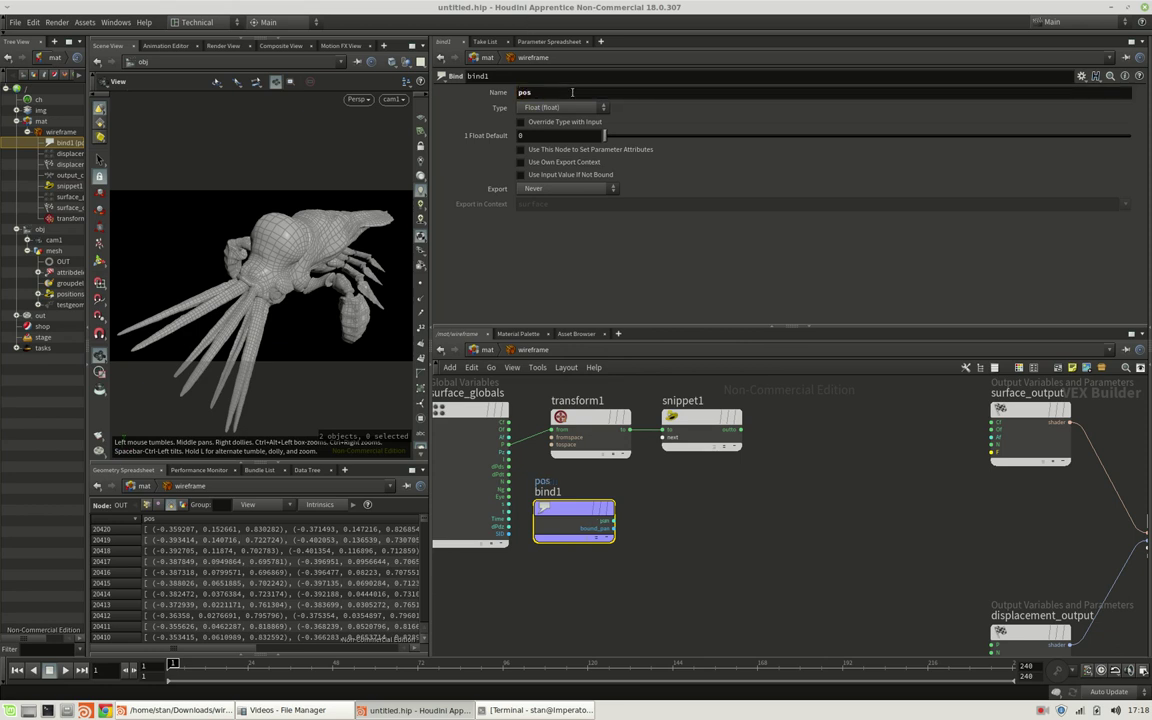
left_click(560, 107)
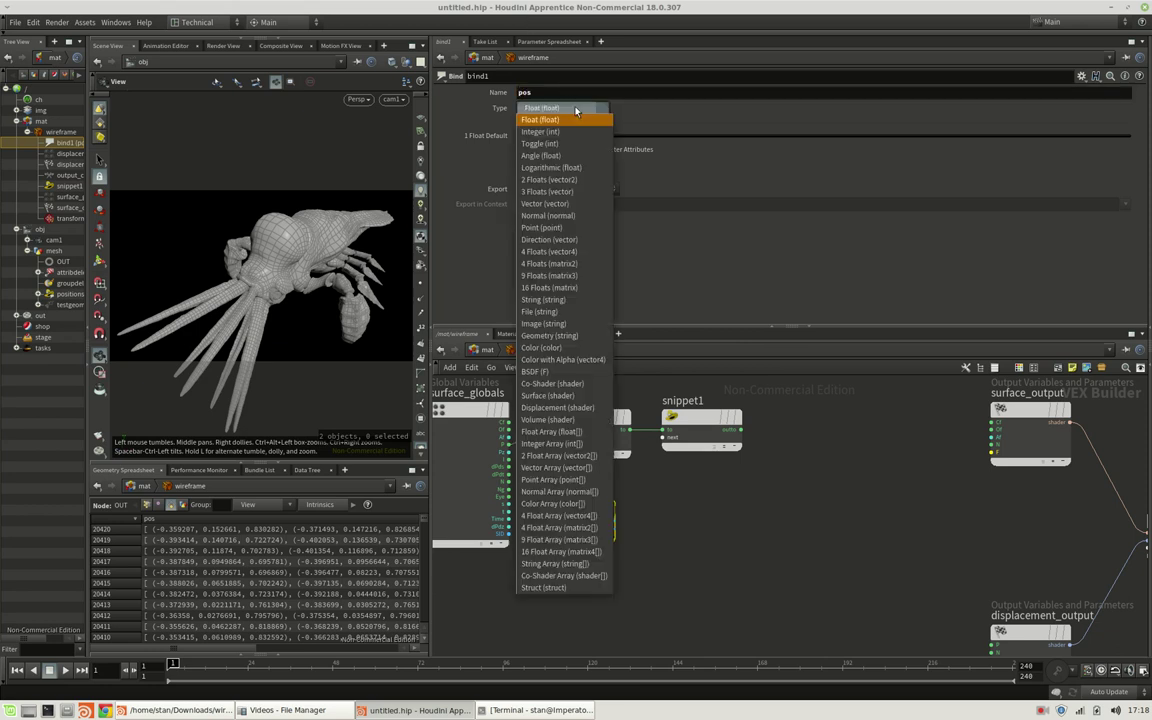
left_click(555, 467)
left_click(613, 519)
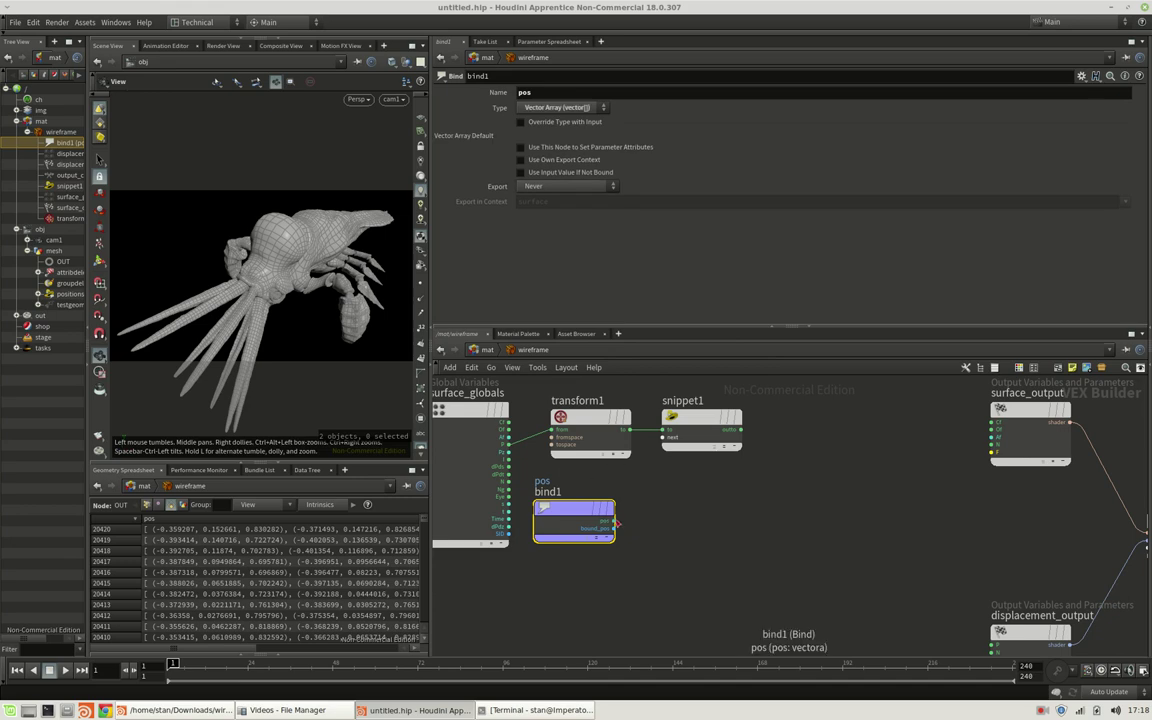
left_click(663, 437)
mouse_move(578, 520)
left_mouse_down()
mouse_move(604, 503)
mouse_move(594, 510)
left_mouse_up()
Add a Parameter node named stroke with label Stroke
key("Tab")
mouse_move(640, 215)
left_click(720, 213)
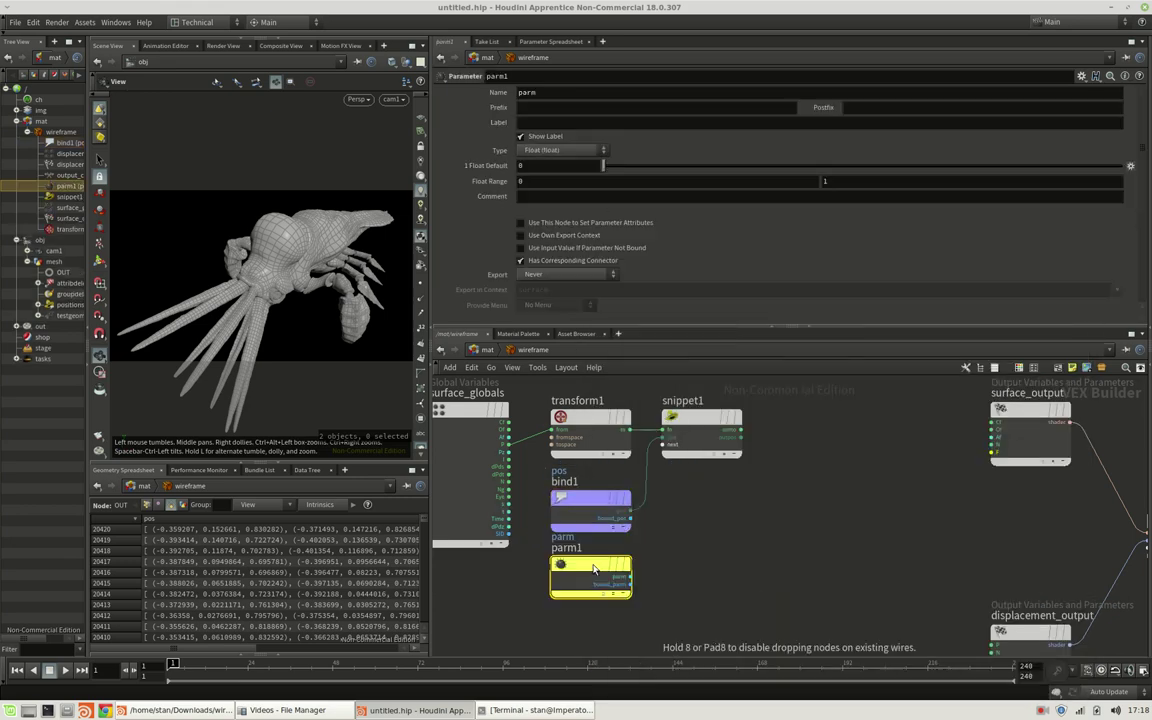
left_click_drag(594, 568, 594, 581)
double_click(563, 92)
type("stroke")
key("Tab")
type("Stroke")
key("Return")
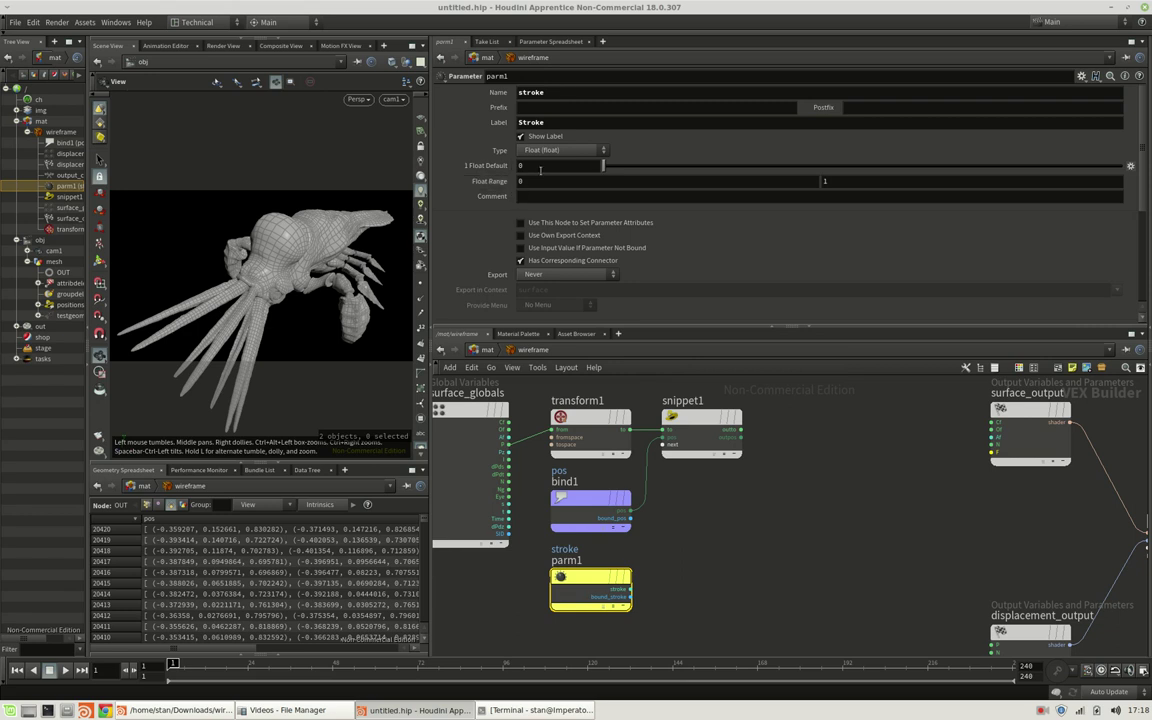
Set the stroke parameter's default to 0.01 and range maximum to 0.02
left_click(543, 167)
type(".01")
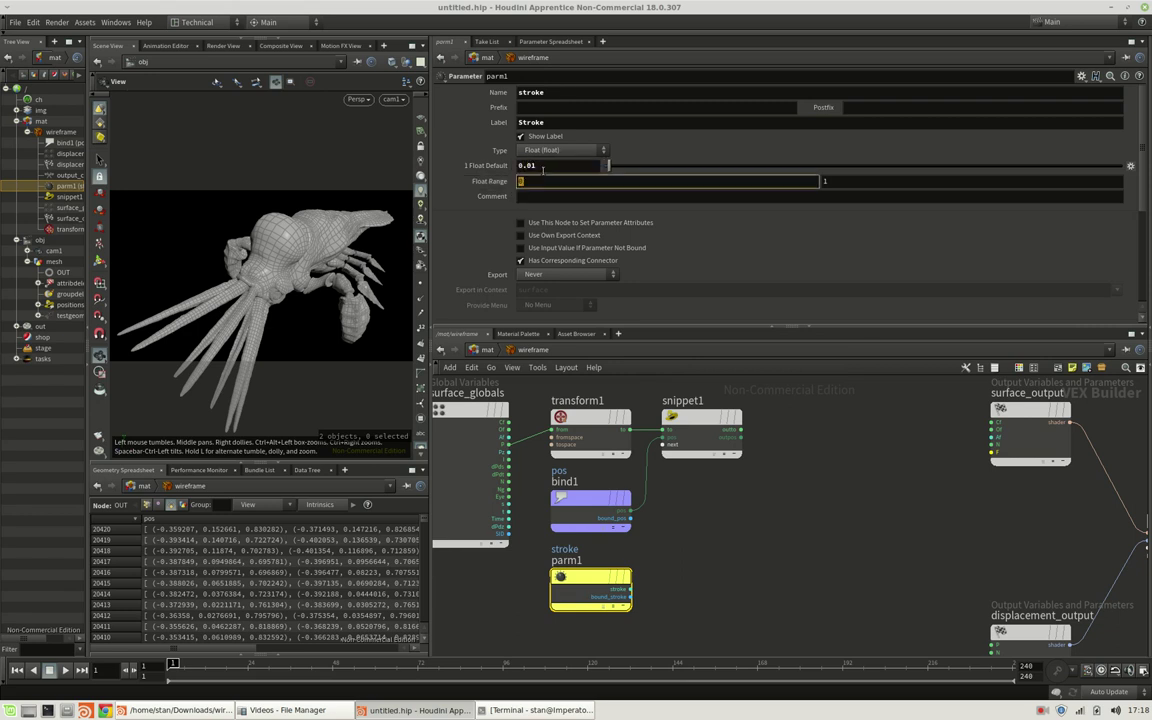
key("Tab")
type("0.02")
key("Return")
Wire stroke into snippet1 and move snippet1 between its inputs
mouse_move(647, 598)
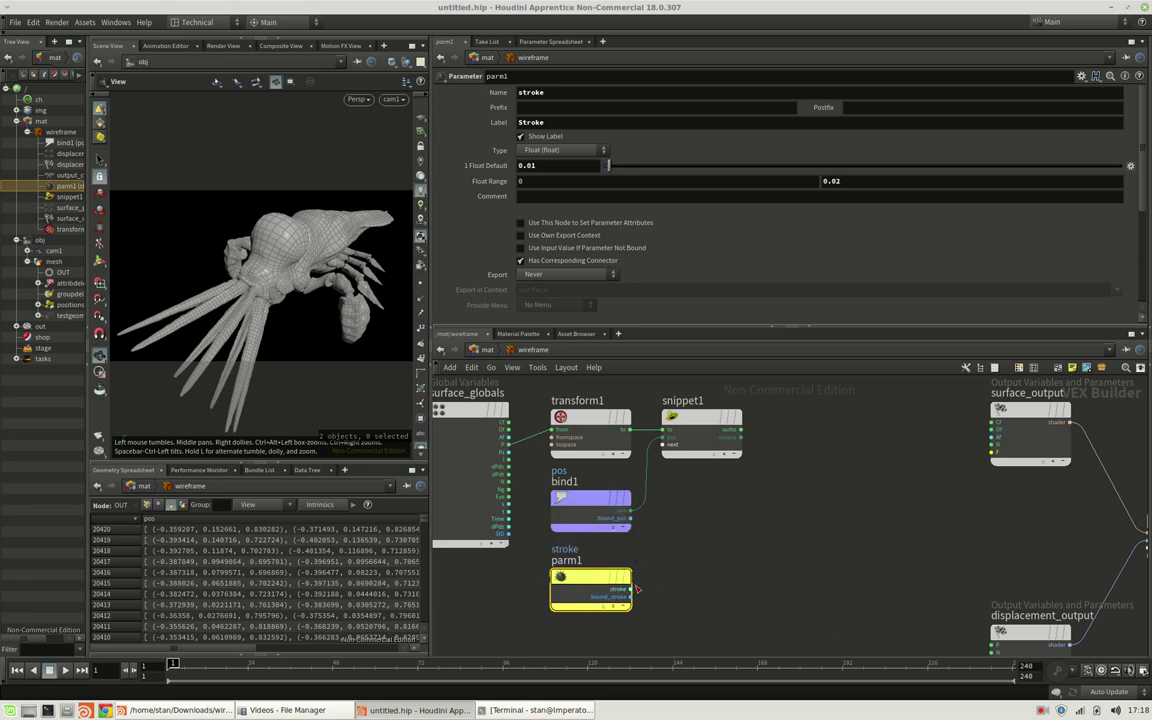
left_click(632, 589)
left_click(663, 444)
mouse_move(705, 420)
left_mouse_down()
mouse_move(712, 472)
mouse_move(701, 476)
left_mouse_up()
left_click(736, 500)
Add a Color Mix node (colormix1) fed by snippet1 to the right of it
key("Tab")
type("cmix")
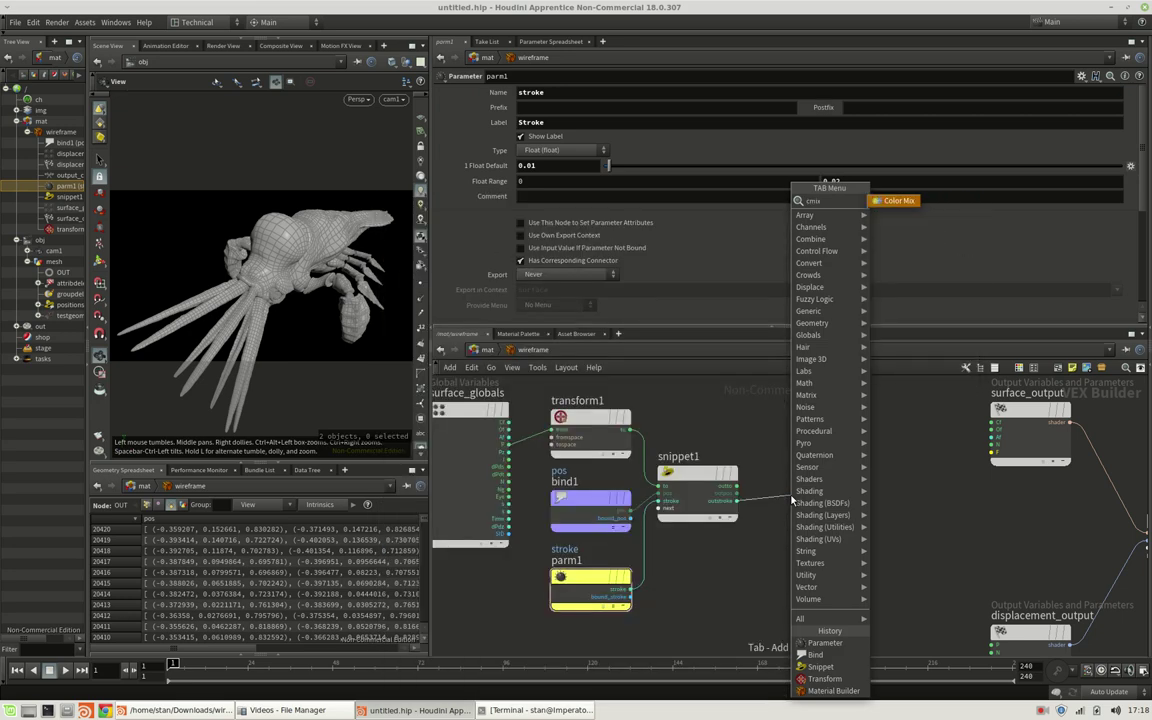
key("Return")
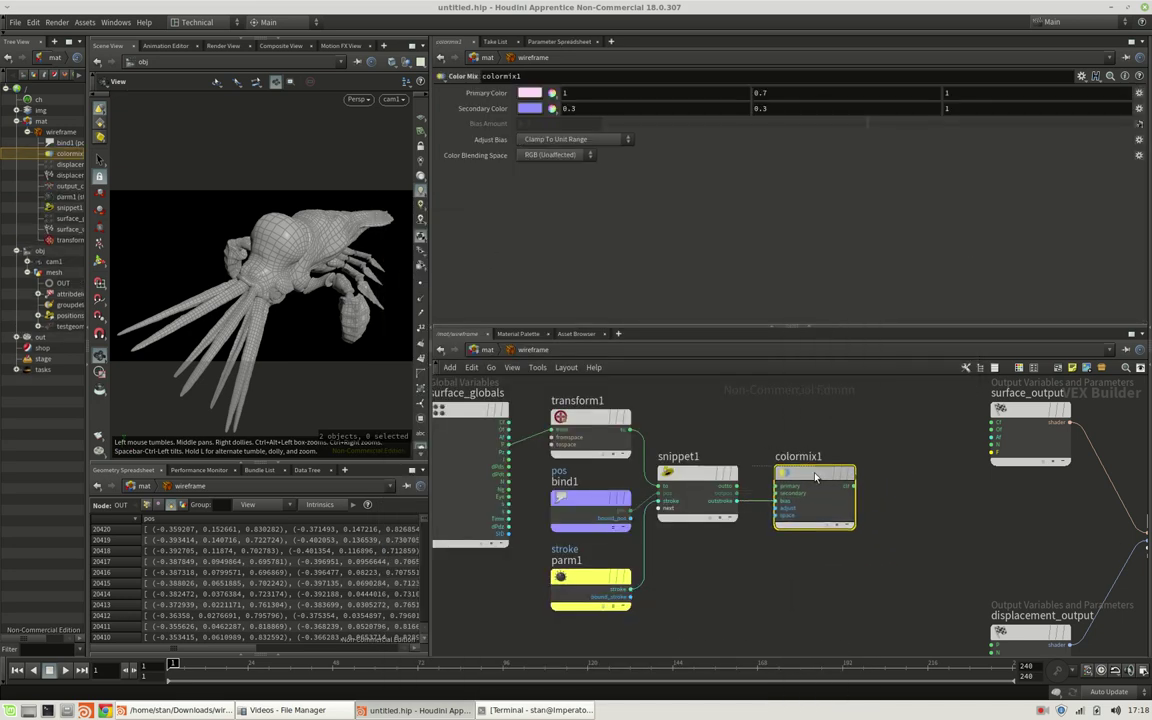
left_click(810, 481)
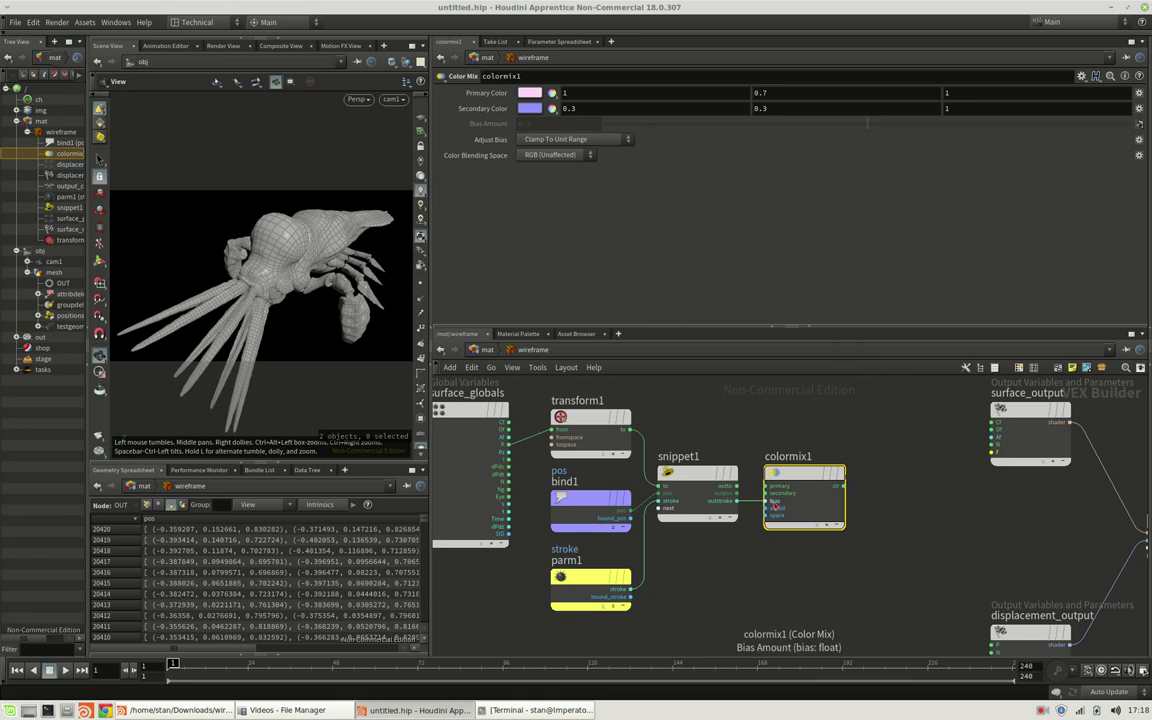
Expose Primary Color as a node input and promote Secondary Color to a material parameter
left_click(1138, 92)
left_click(1142, 100)
left_click(1139, 108)
left_click(1144, 115)
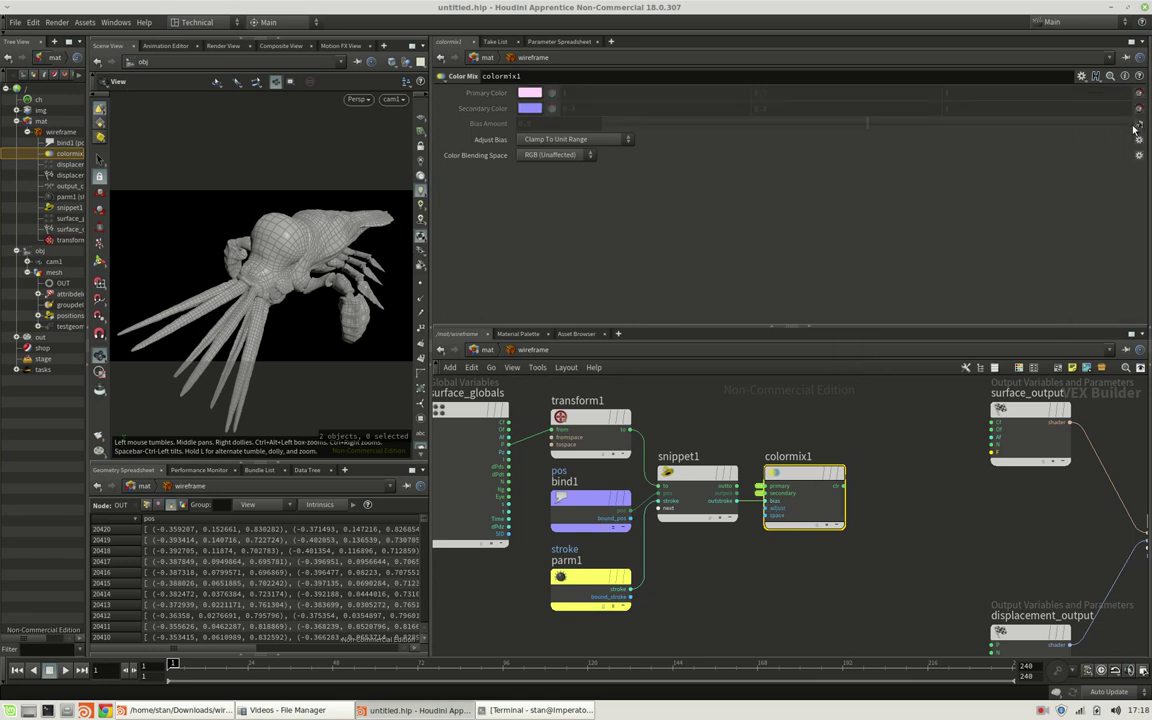
Feed colormix1 into a new PBR Diffuse wired to surface_output F, then assign the material to the mesh
left_click(840, 489)
left_click(887, 487)
type("diff")
key("Return")
left_click_drag(950, 485, 992, 452)
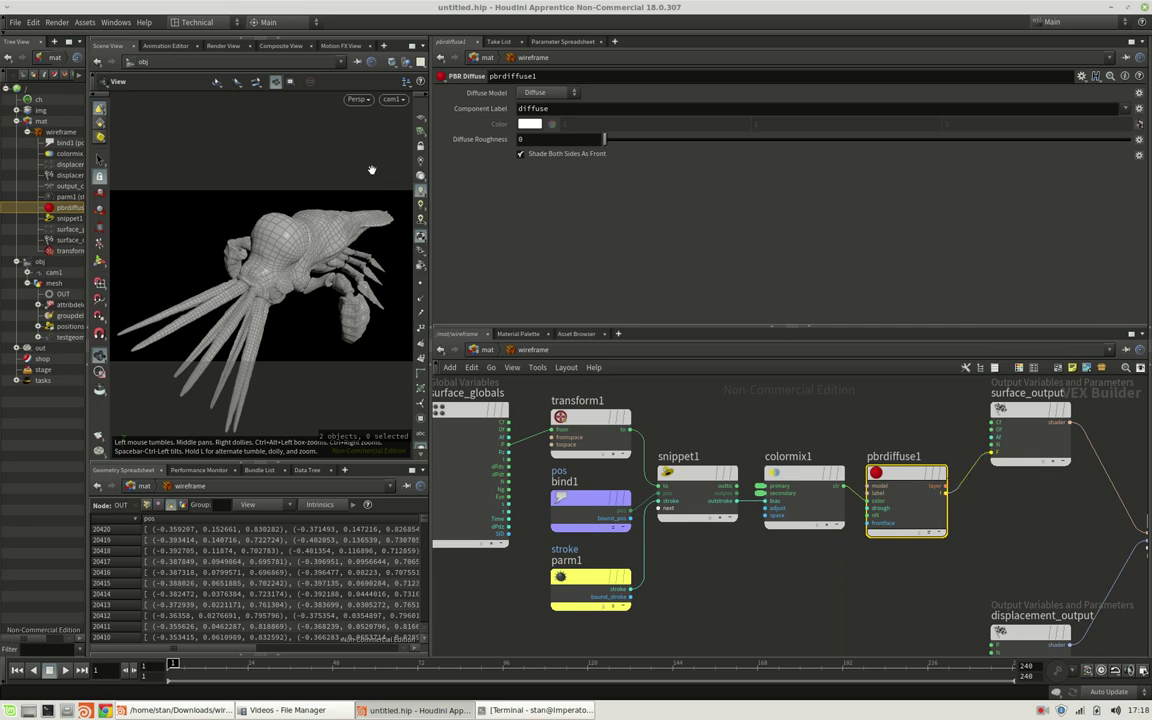
left_click_drag(60, 131, 55, 283)
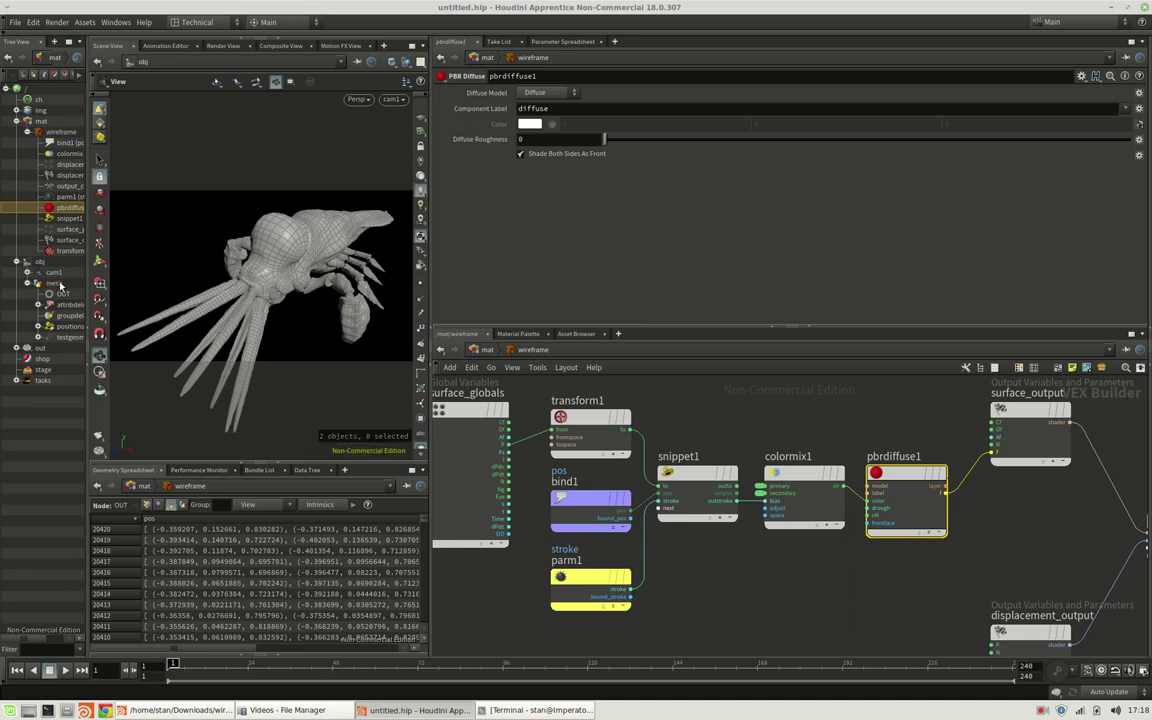
Render the squid in Mantra's Render View, then go back inside the wireframe material builder
left_click(228, 46)
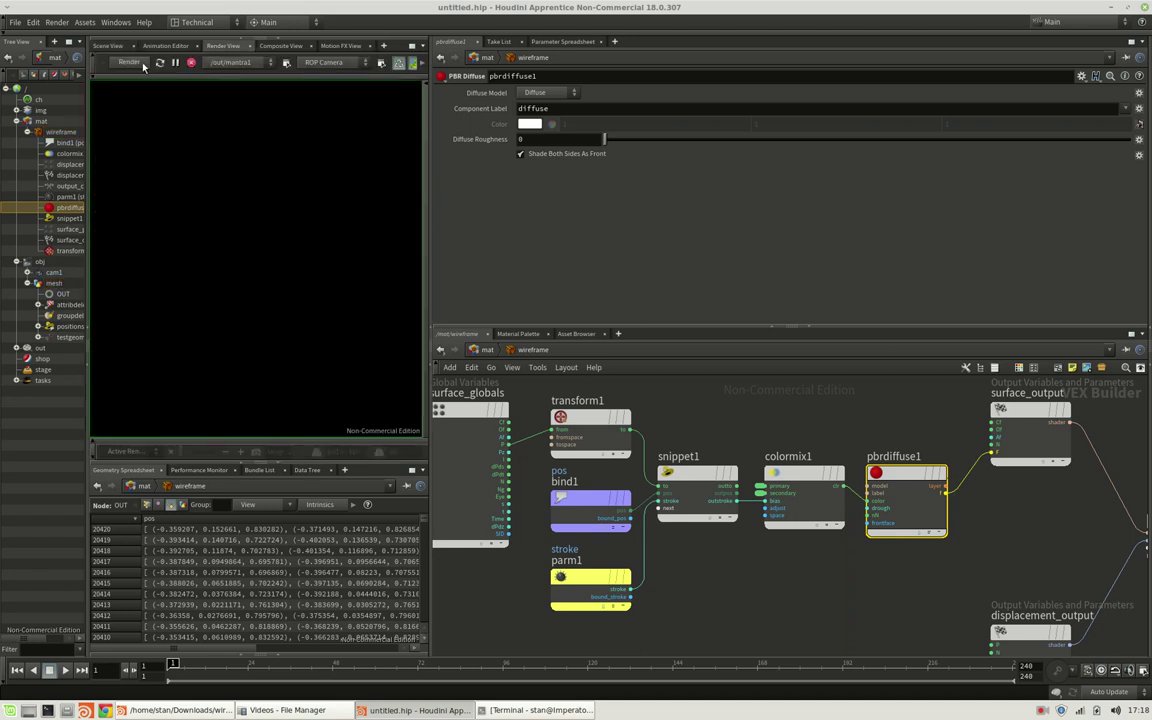
left_click(128, 58)
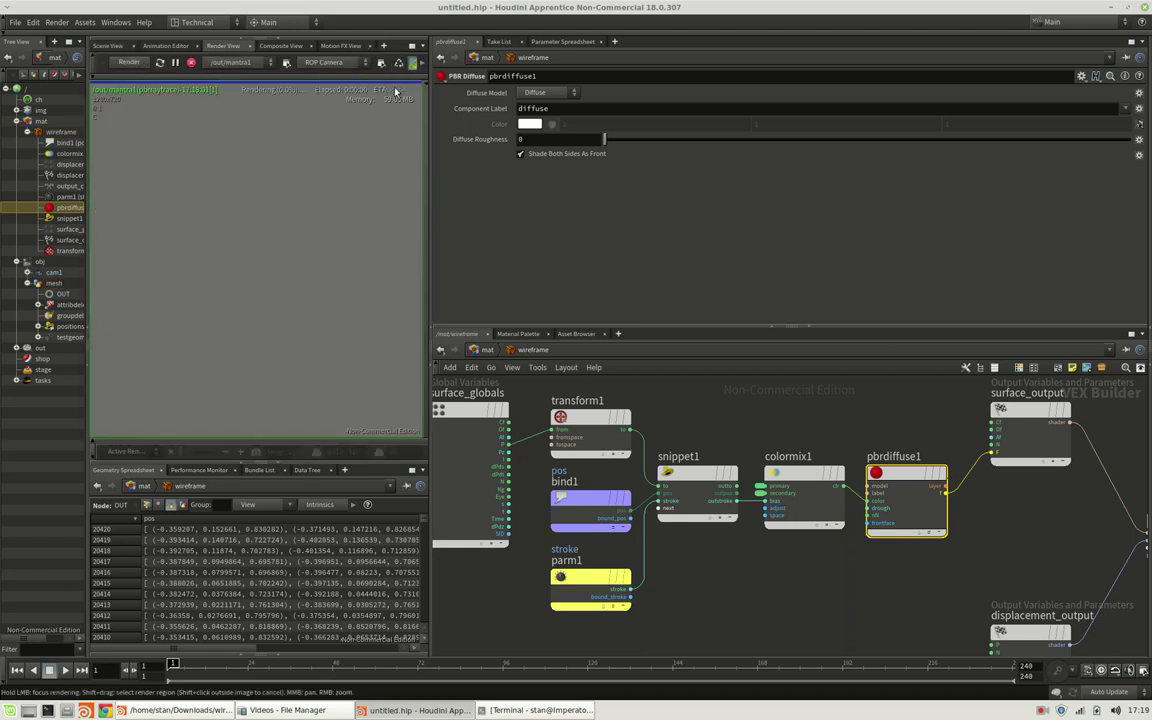
key("u")
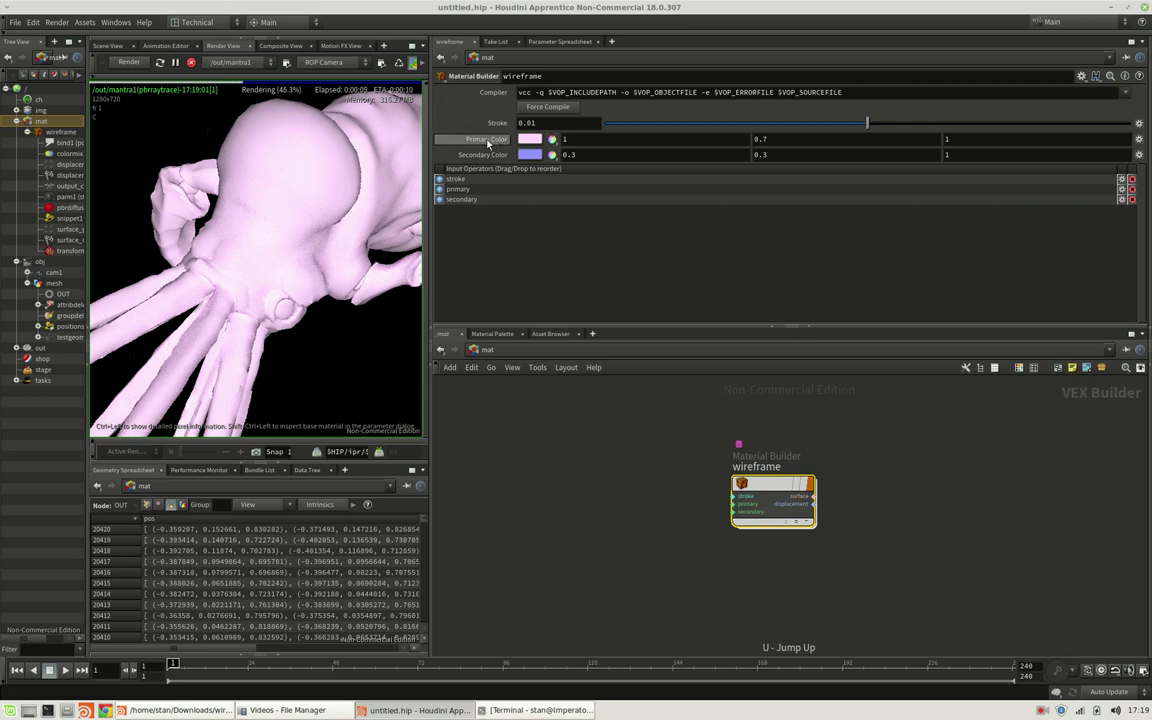
double_click(781, 492)
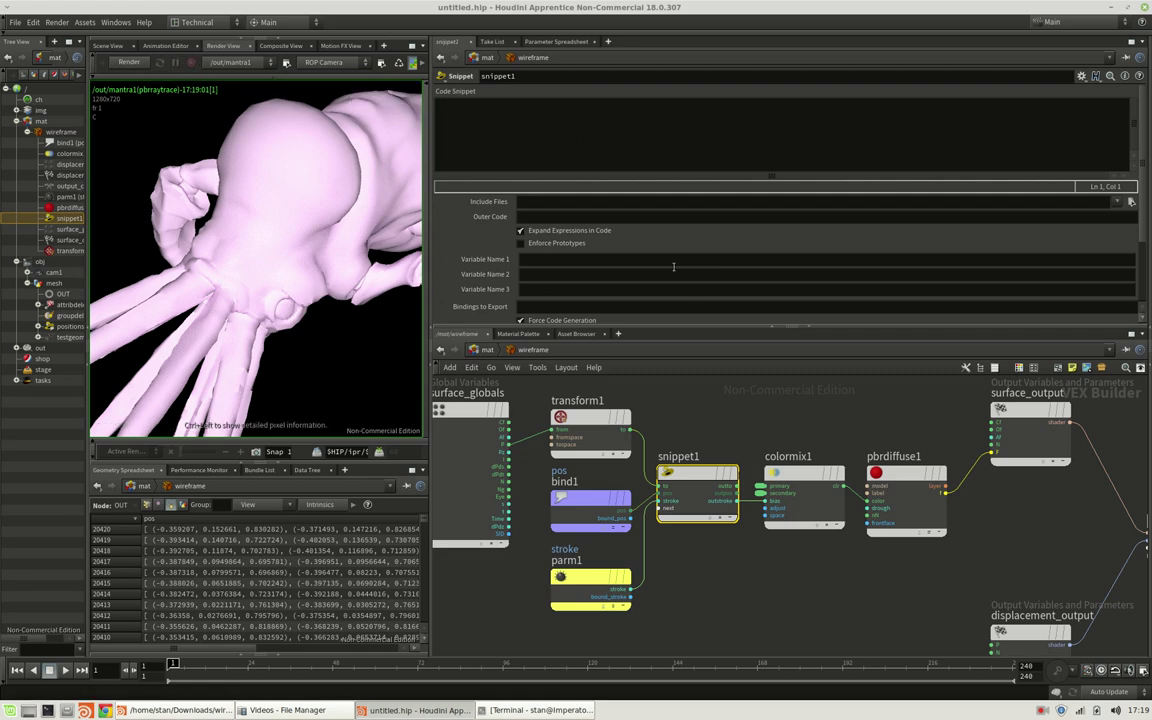
Set snippet1's Variable Name 1 to P
left_click(613, 154)
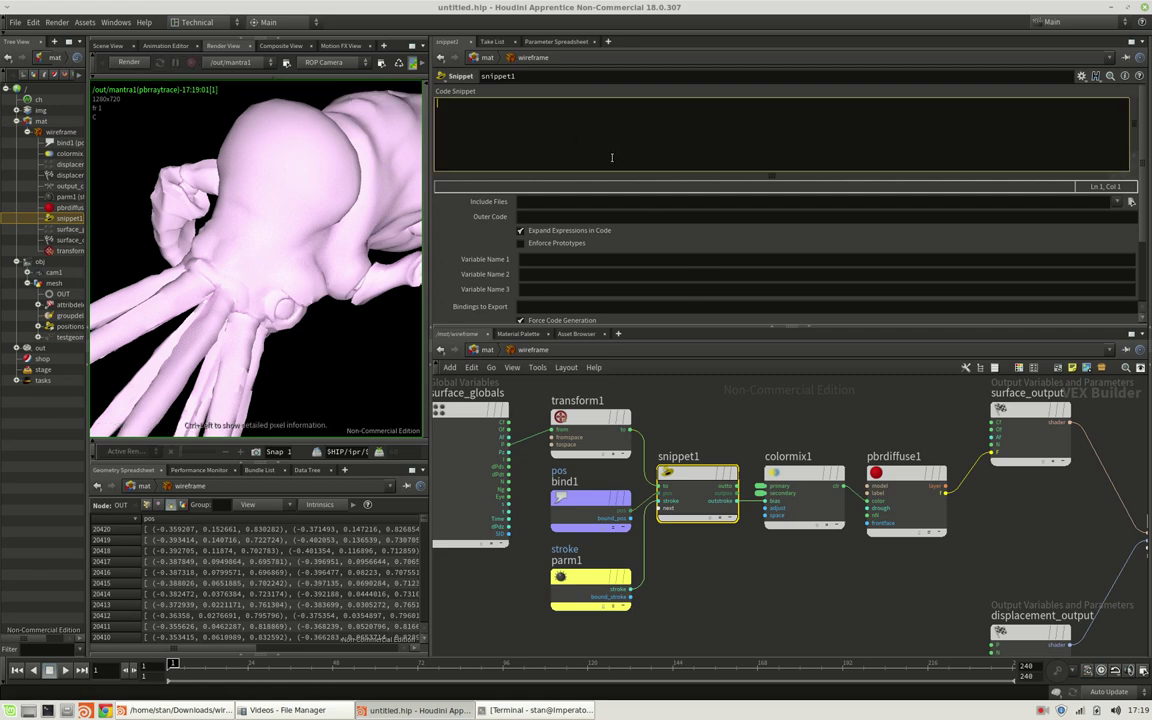
left_click(559, 260)
key("Return")
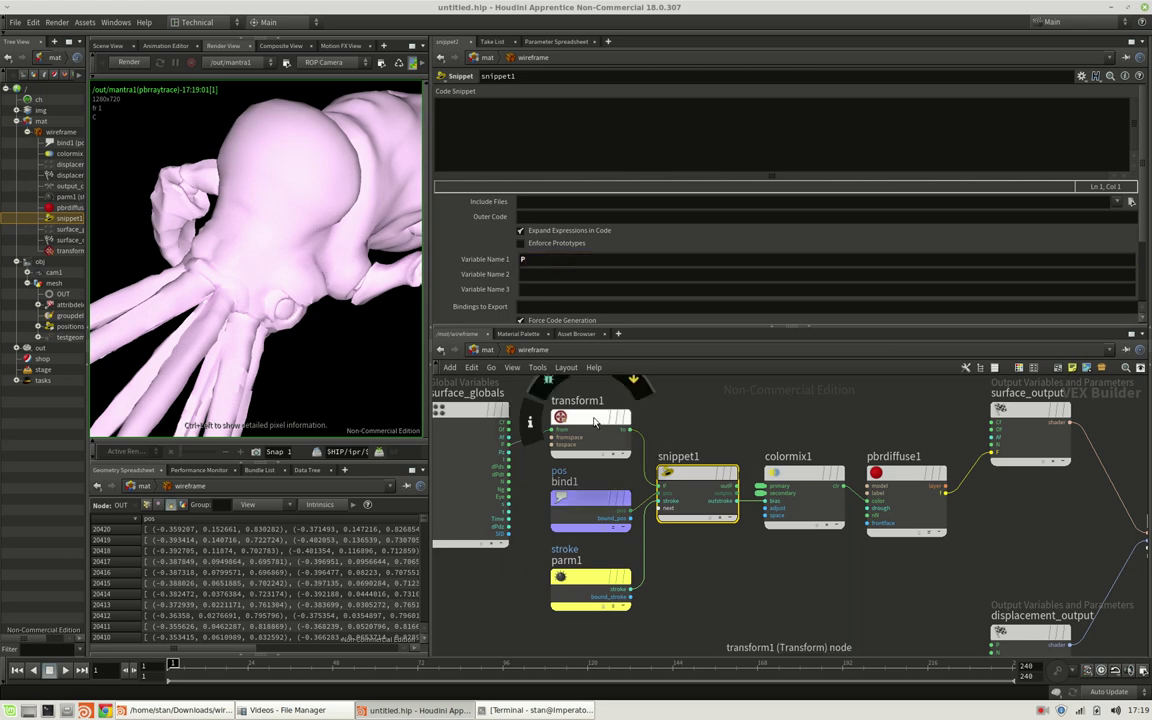
left_click(580, 140)
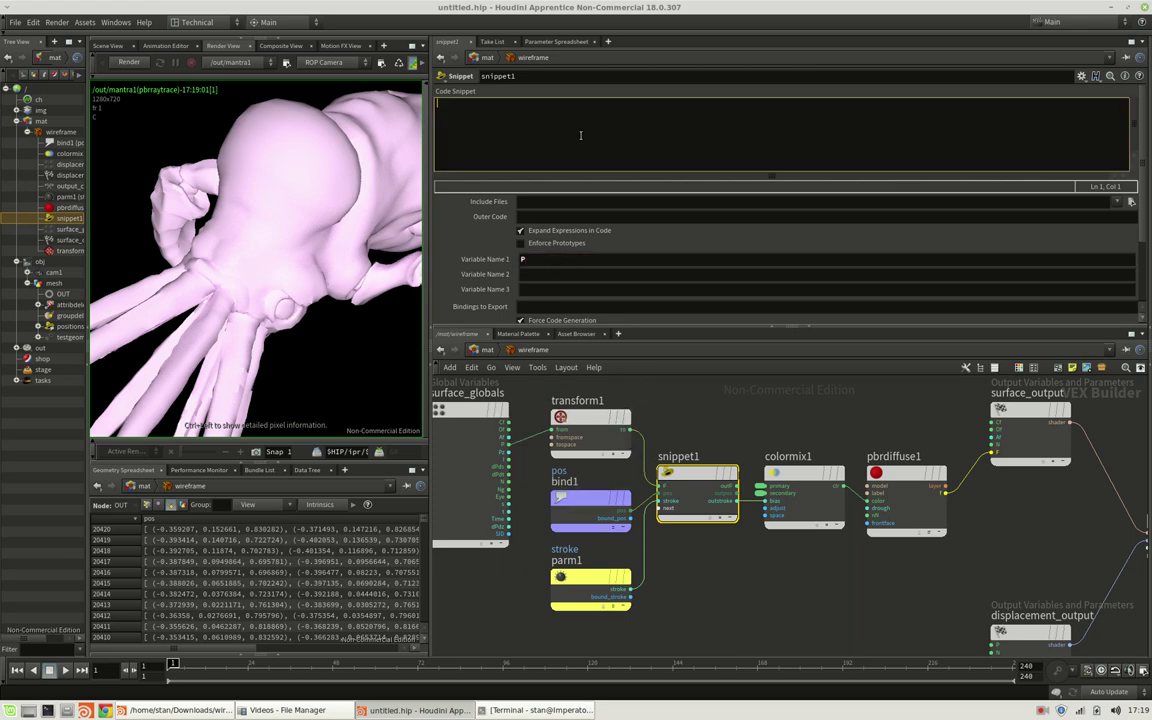
Write int num = len(pos); and the for(int i = 0; i < num; i++) loop header
type("int num = len(pos);")
key("Return")
key("Return")
type("int")
key("BackSpace")
key("BackSpace")
key("BackSpace")
key("BackSpace")
type("for(int i = 0; i < num; i++){")
key("Return")
Inside the loop, define pos_0 = pos[i] and pos_1 = pos[(i + 1) % num]
type("vector ")
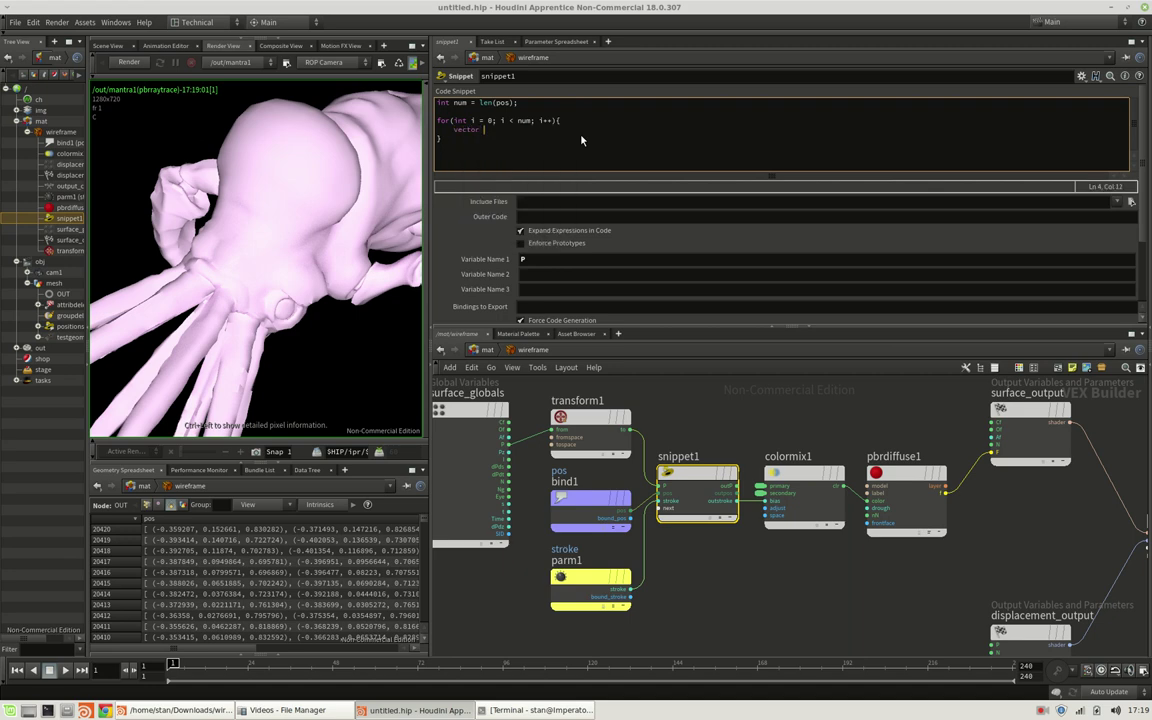
type("pos_0 = pos[i];")
key("Return")
type("vectr")
key("BackSpace")
type("or pos_1 ")
type("= pos")
type("[i")
type("(")
type("num")
key("End")
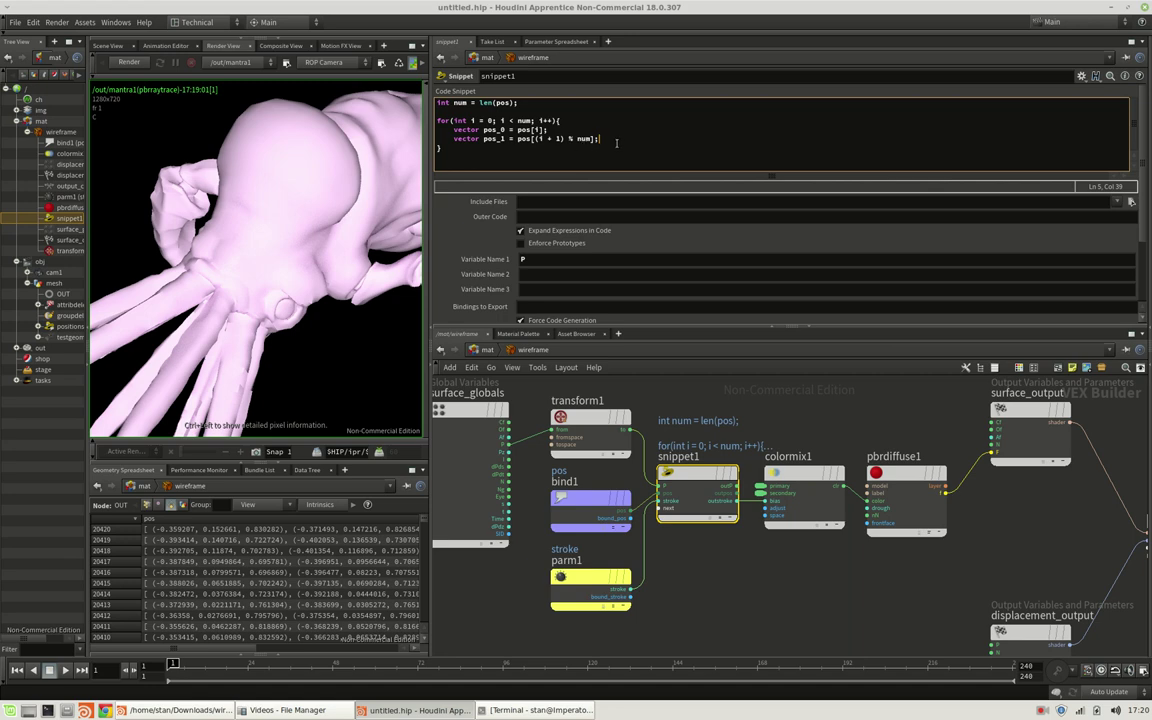
key("Return")
Begin the loop line float dist_curr = ptlined(pos_0, pos_1, P) after the pos_1 line
type("float dist")
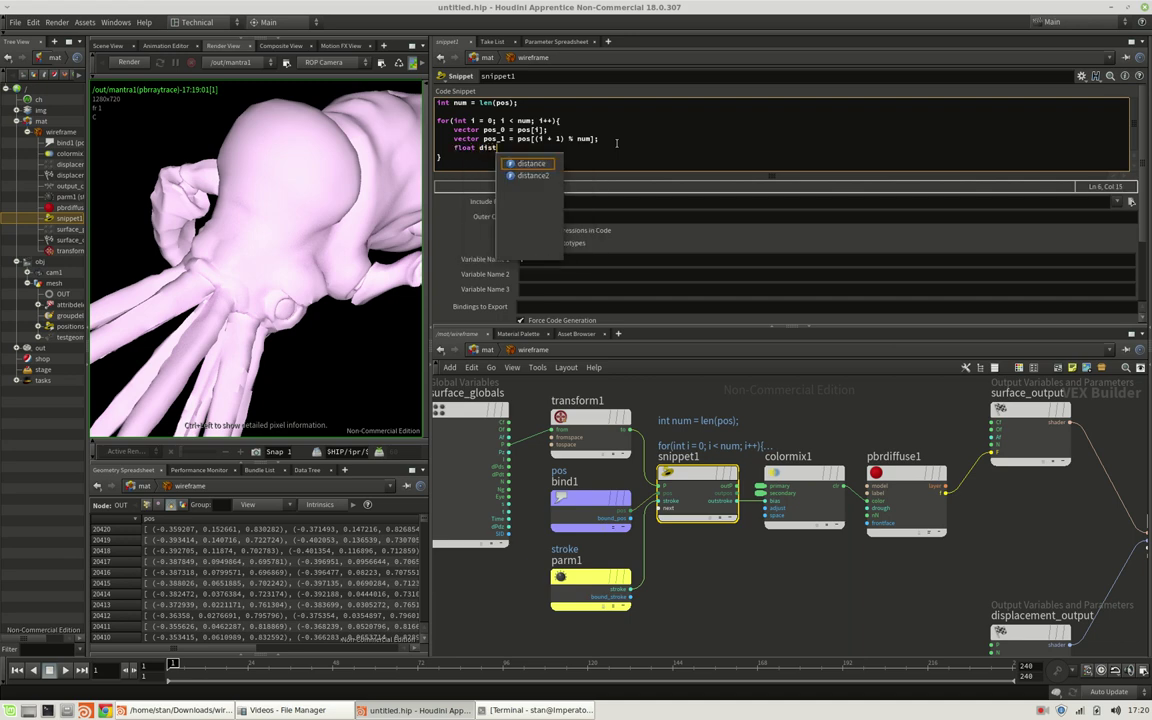
type("_curr ")
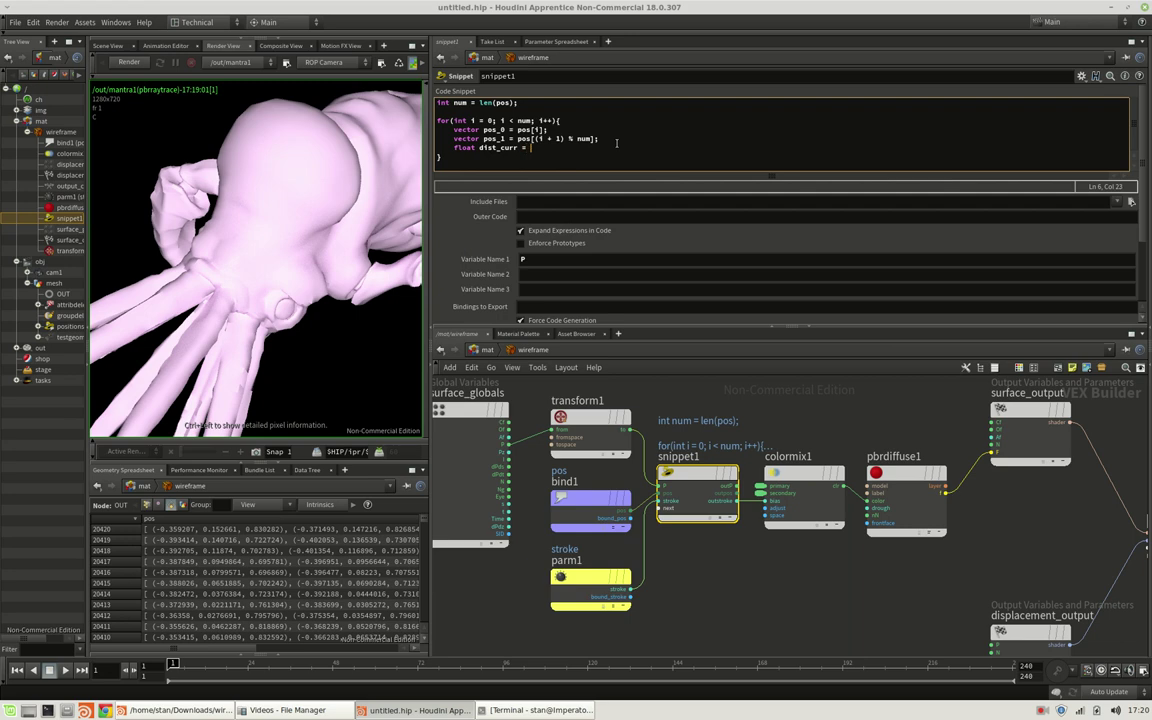
type("= ptlined(")
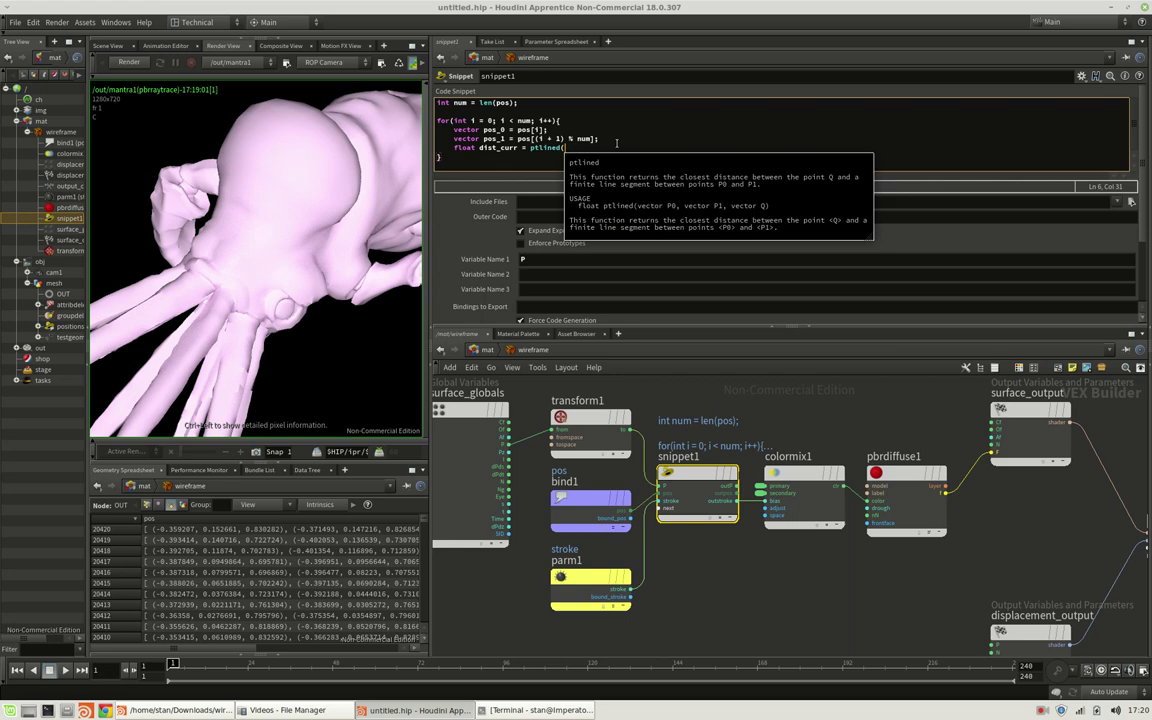
type("pos_")
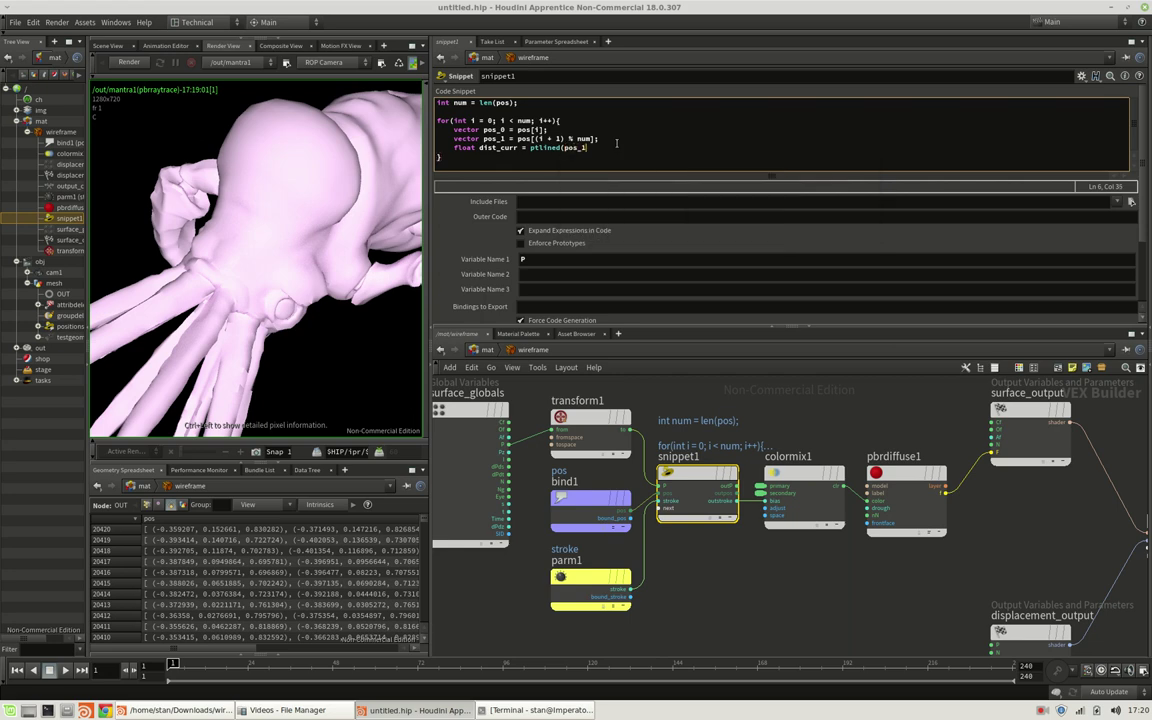
type("0, pos_1, P);")
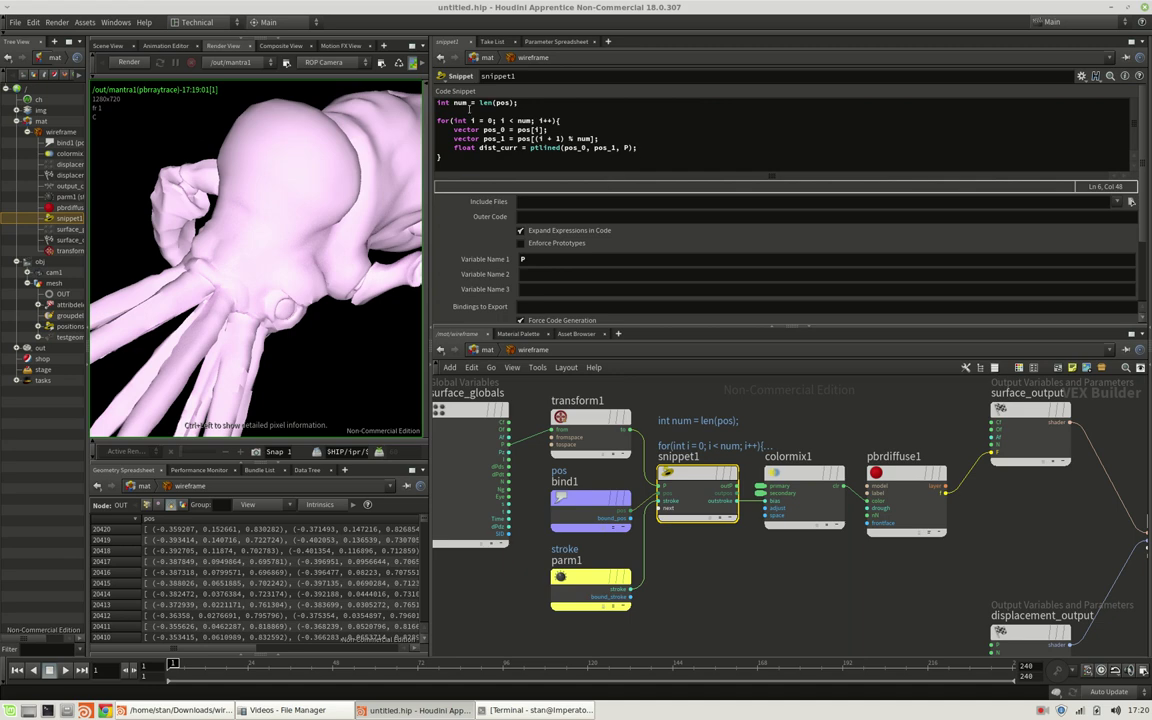
Declare float dist = 1e6 on a new line above the loop
left_click(437, 111)
key("Return")
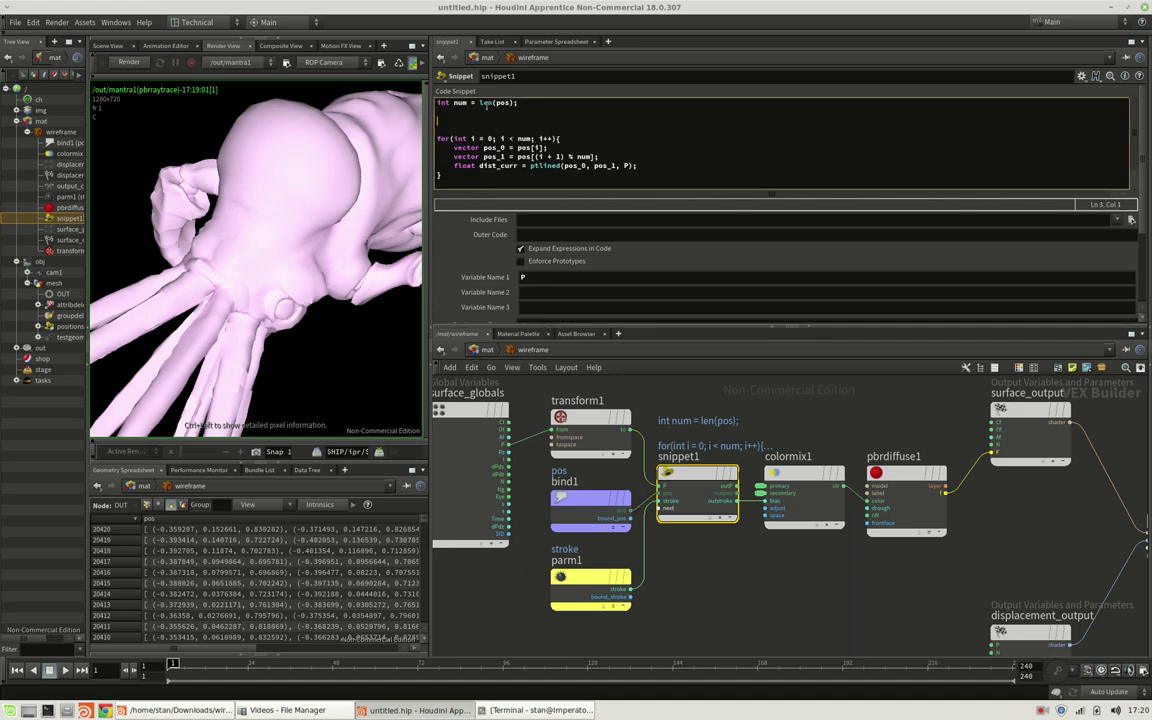
type("float dist")
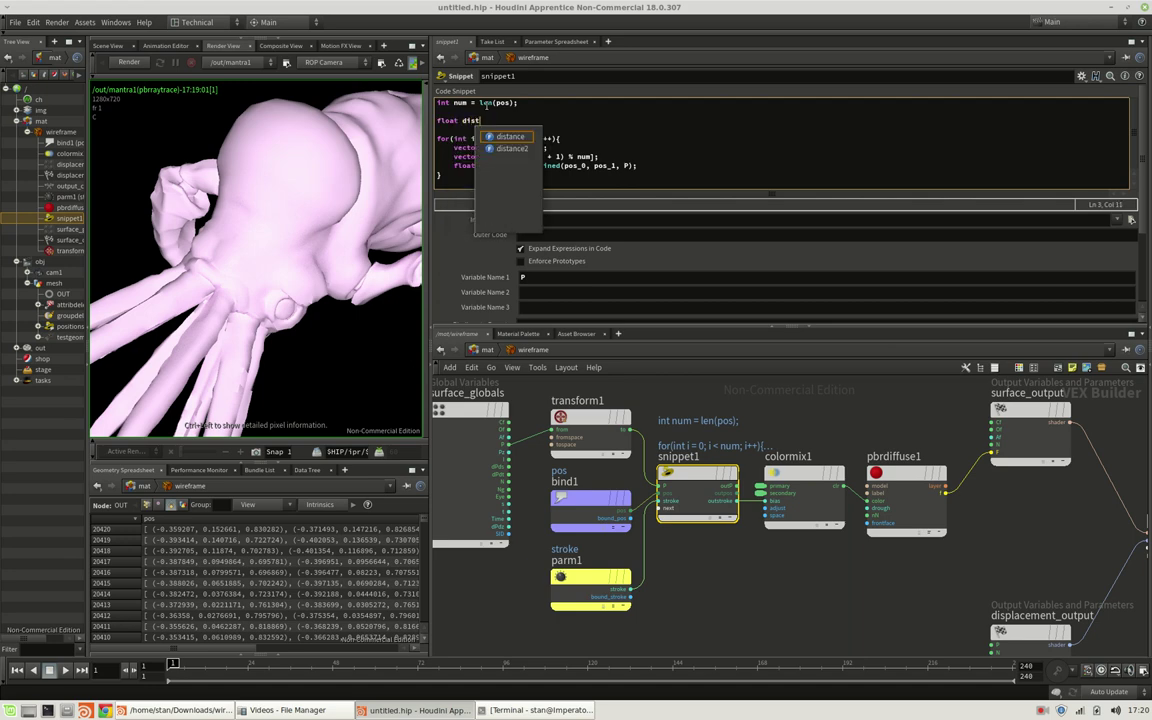
type(" = 1e6;")
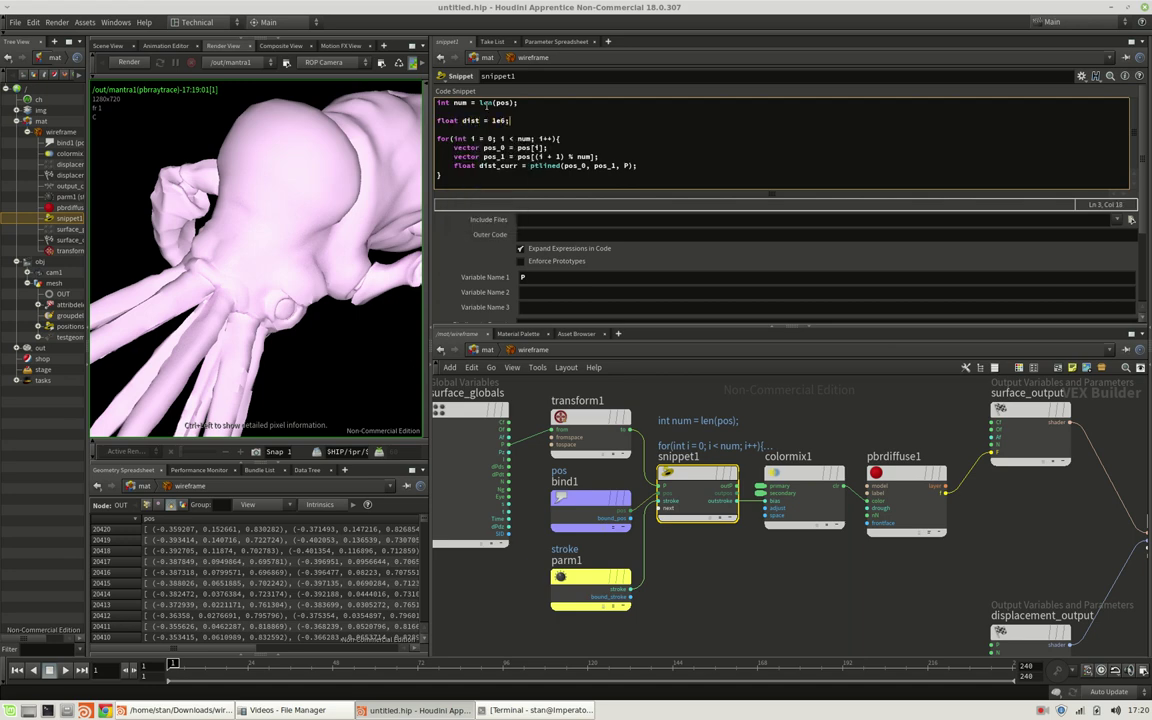
Add an if block assigning dist = dist_curr when smaller, then stroke = dist <= stroke after the loop
key("Return")
type("if(dist_c")
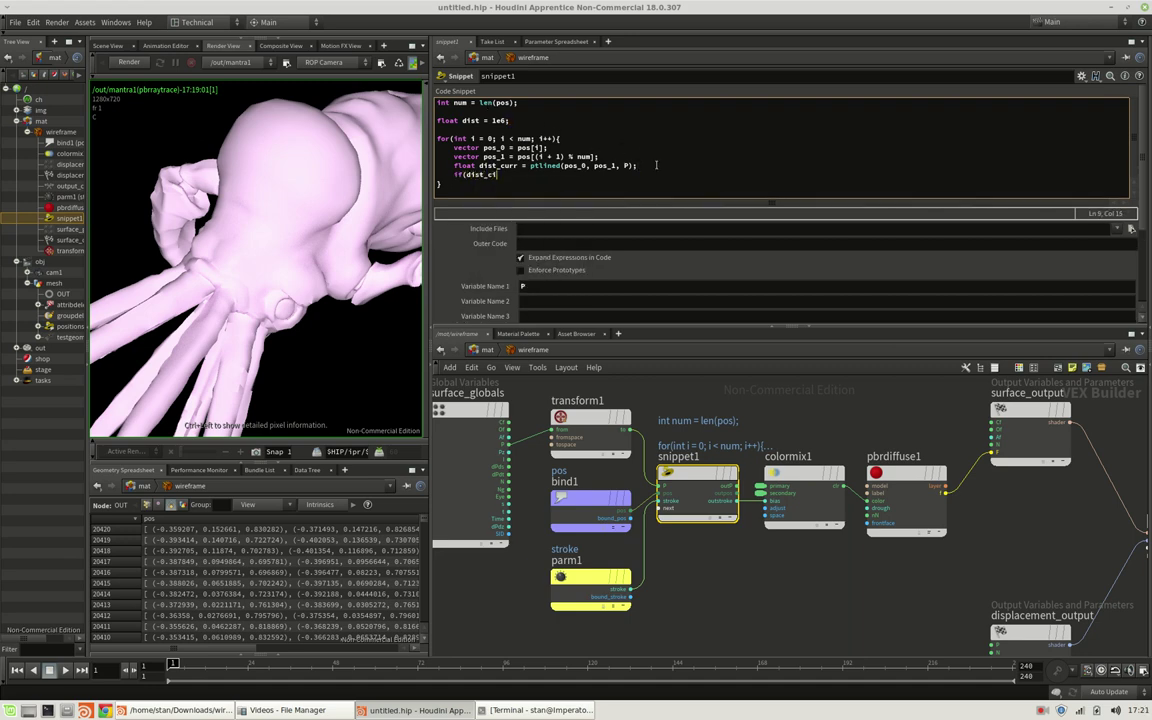
type("uurr < dist){")
key("Return")
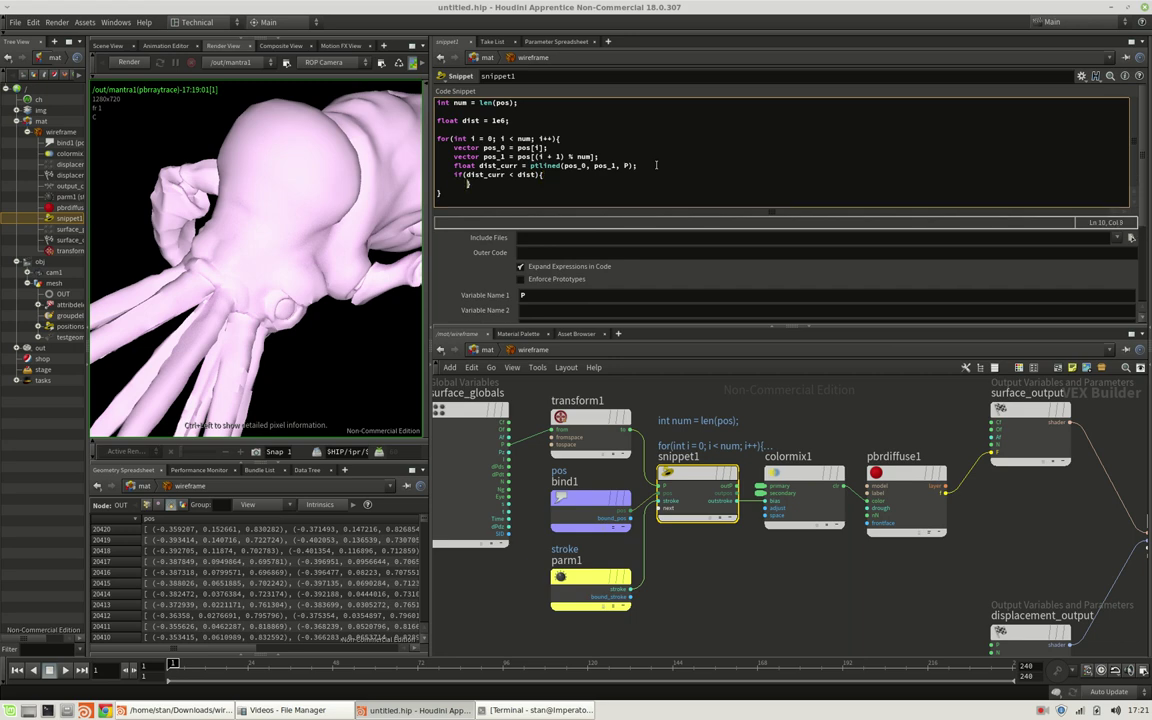
key("Return")
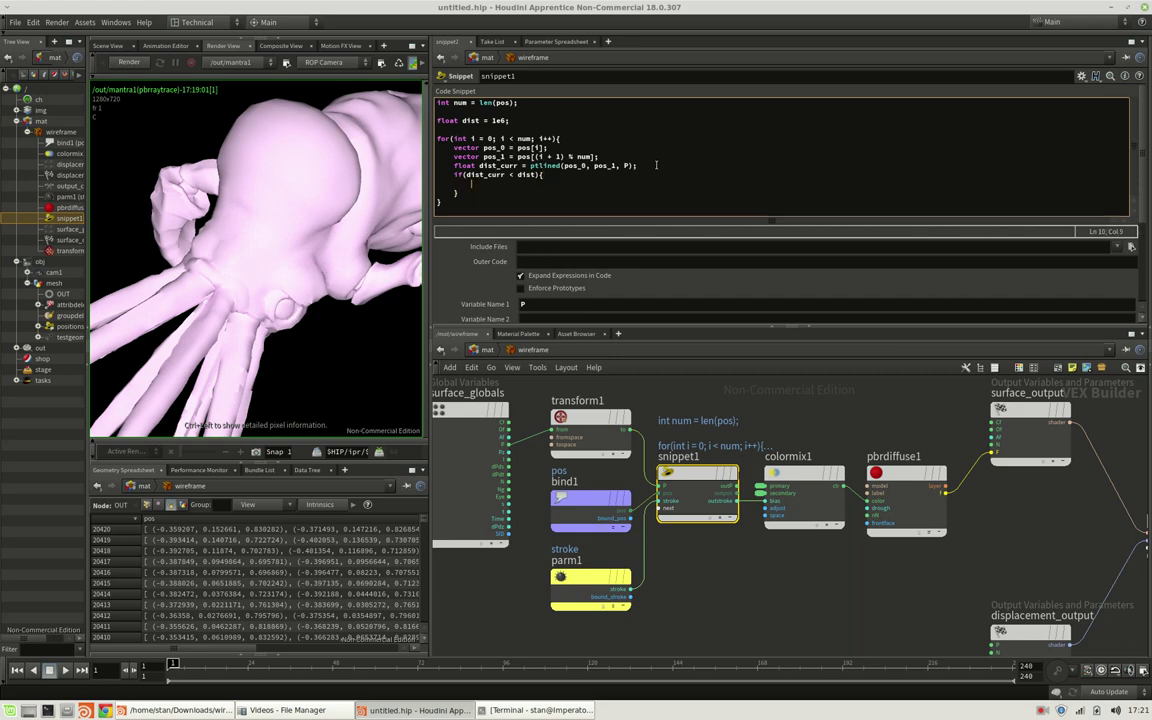
type("dist")
type("dist_cur")
key("Down")
key("Return")
key("Return")
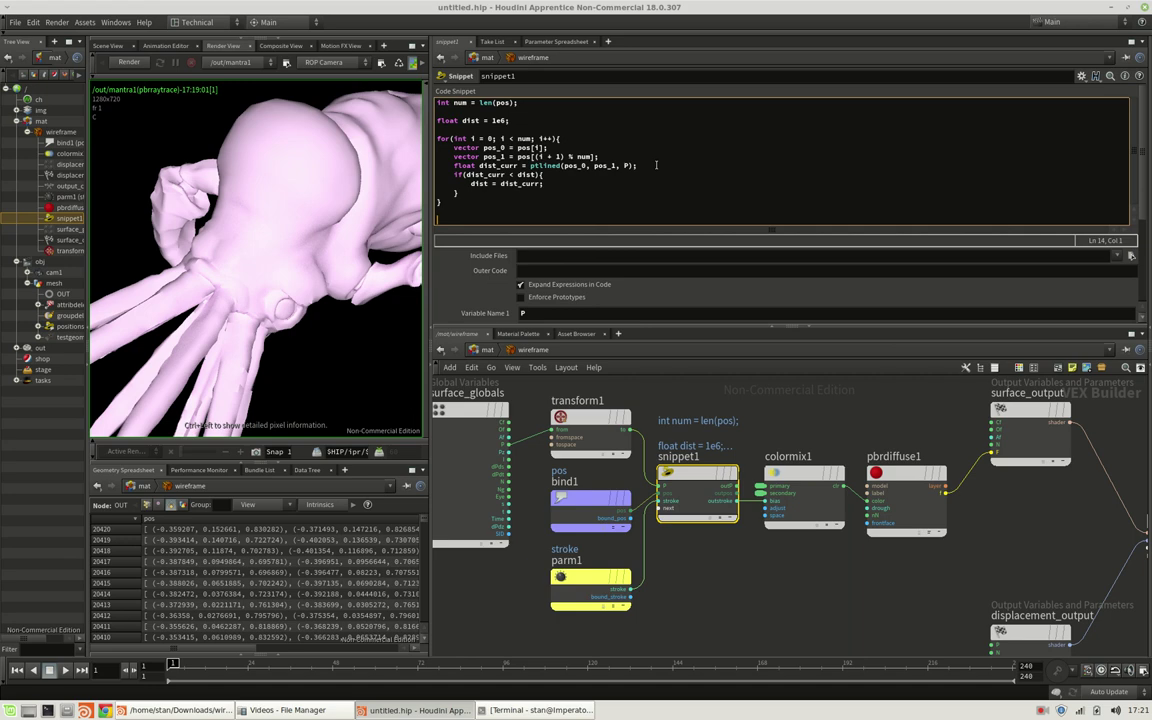
type("stroke = dist ")
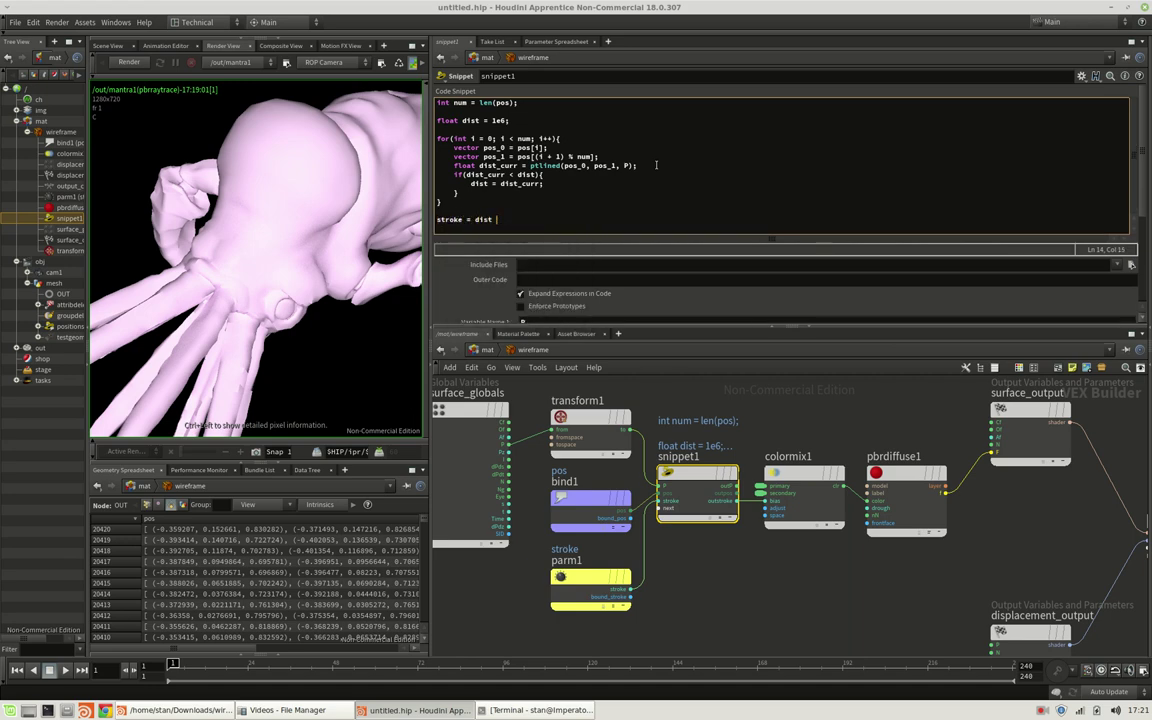
type("<= stroke;")
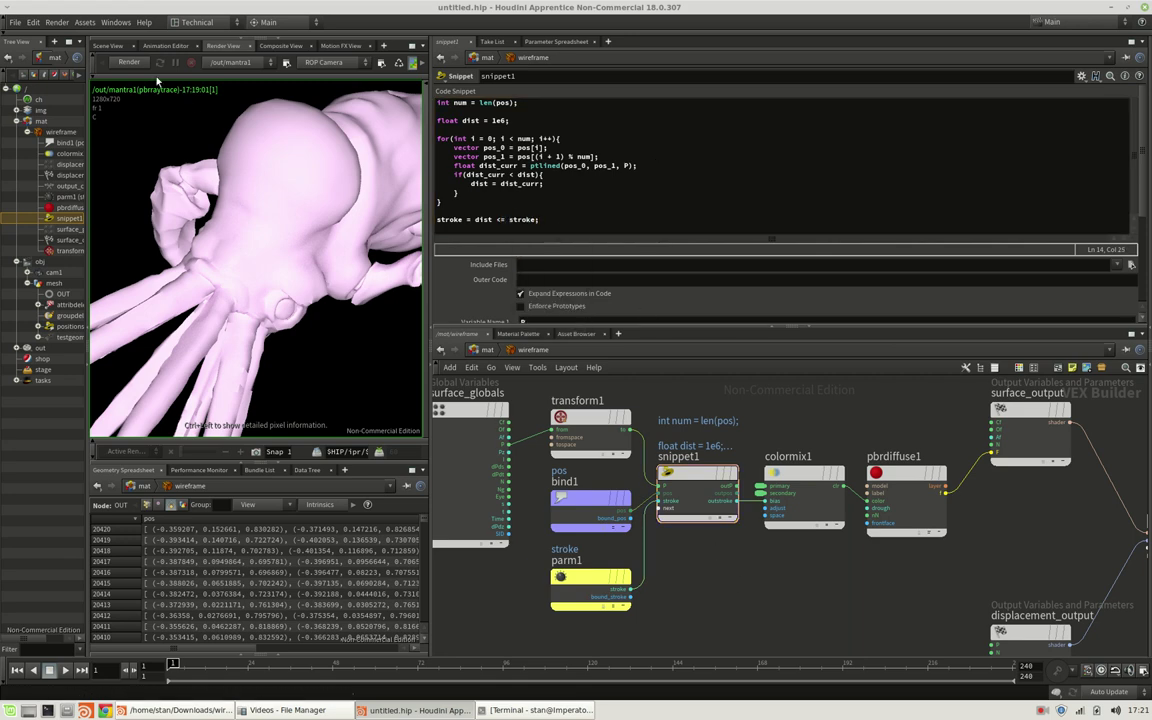
Render the lavender-on-pink wireframe, then set the material's Stroke to 0.005 and re-render
left_click(129, 62)
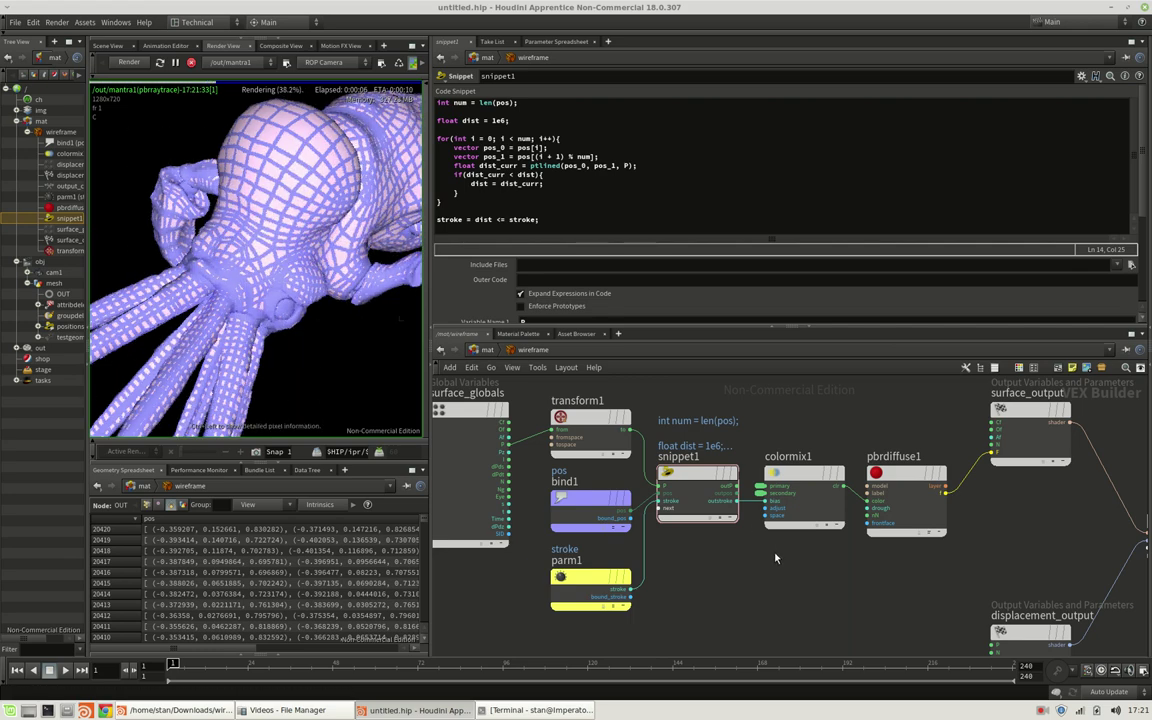
key("u")
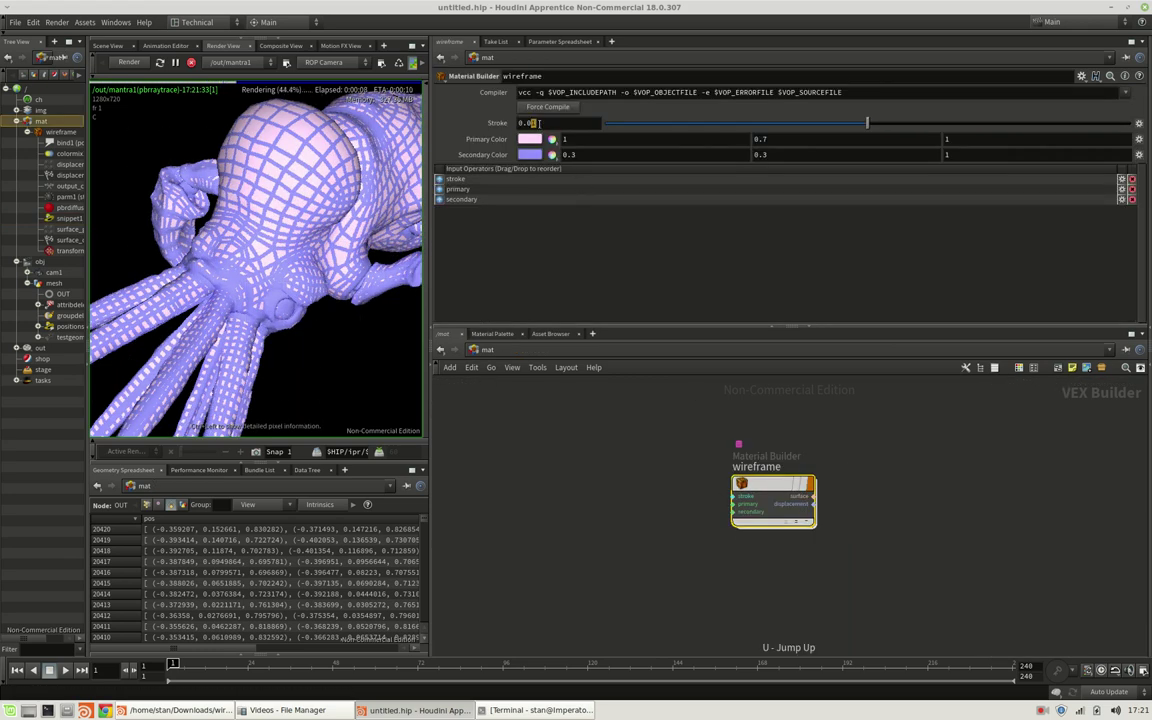
type("05")
key("Return")
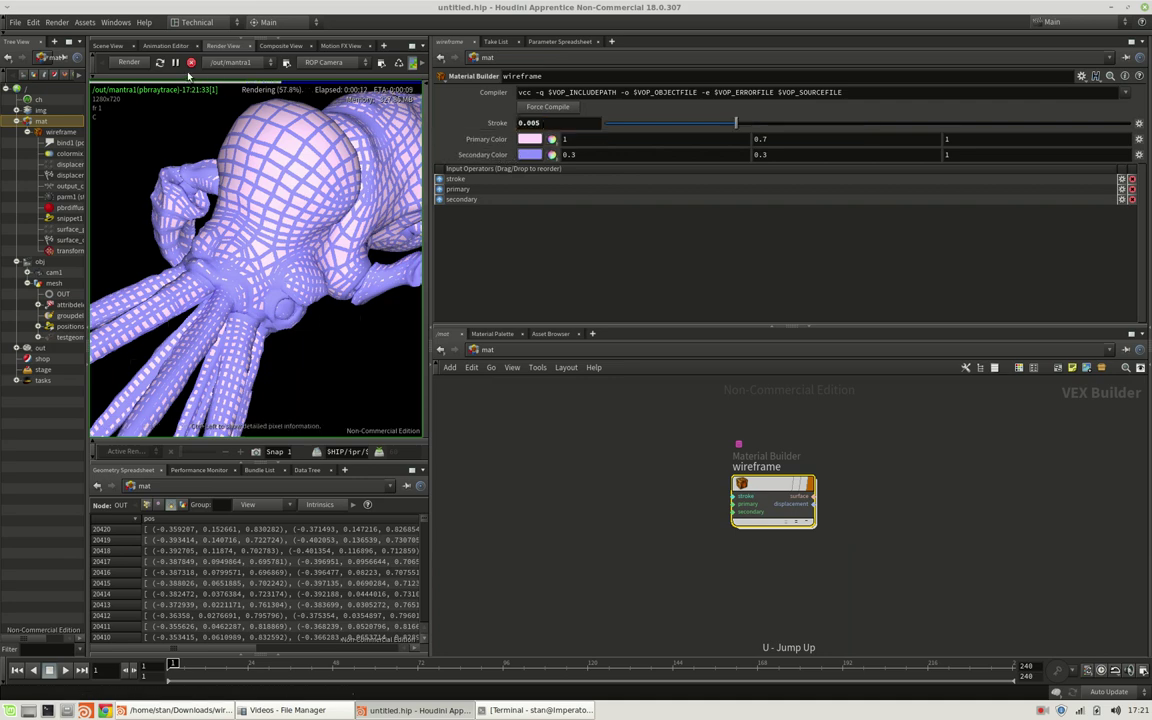
left_click(129, 62)
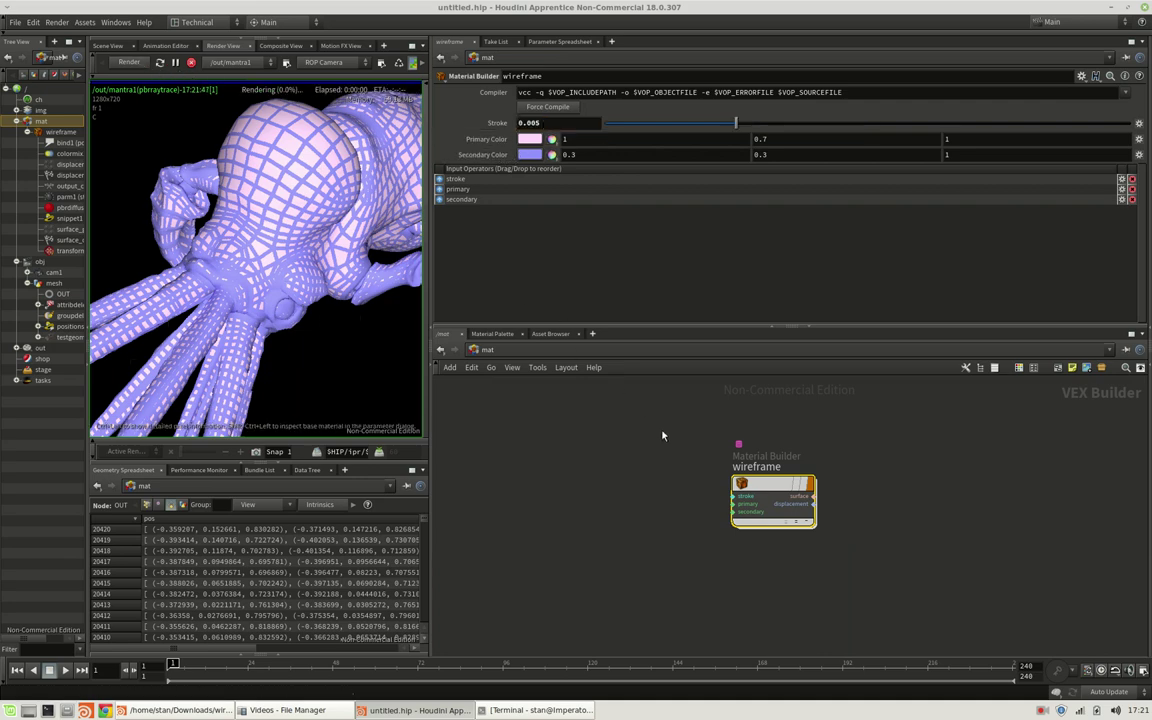